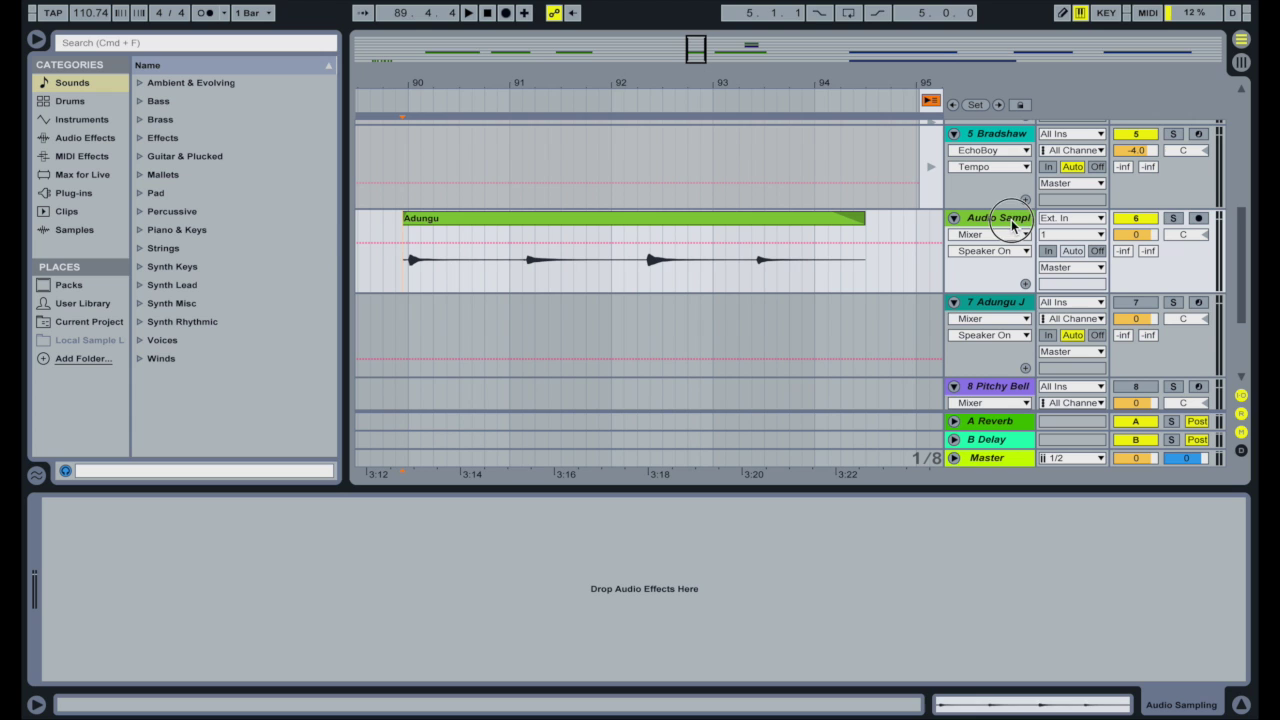
# - Solo the Audio Sampling track and play back the Adungu clip in the arrangement
pyautogui.click(1173, 219)
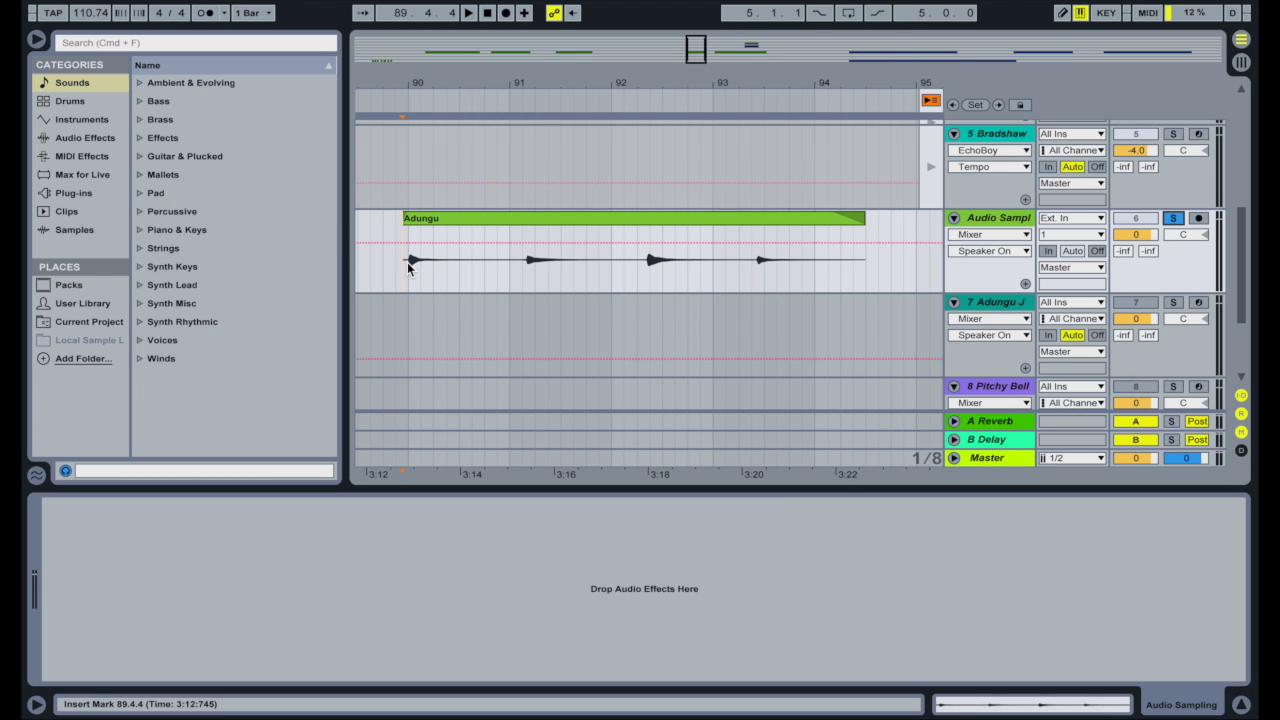
pyautogui.press('space')
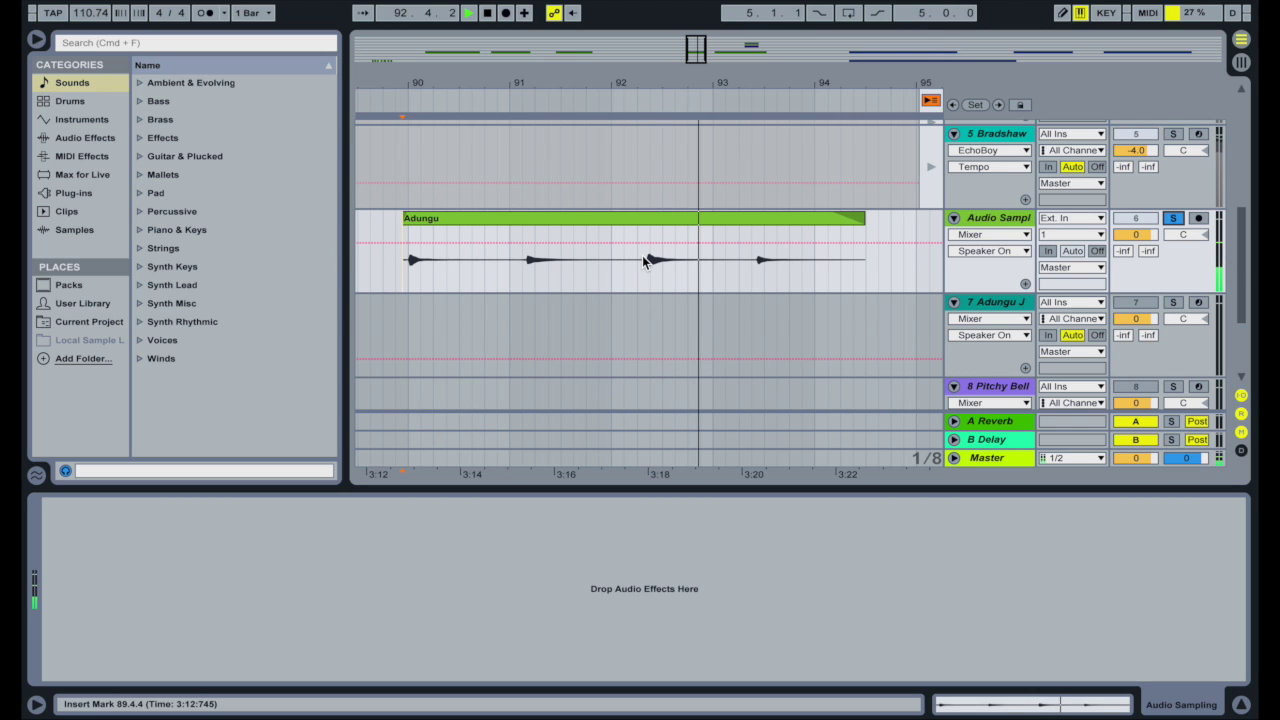
pyautogui.press('space')
# - Look over the Adungu clip's commands for slicing or converting it to a new MIDI track
pyautogui.click(652, 220)
pyautogui.rightClick(654, 220)
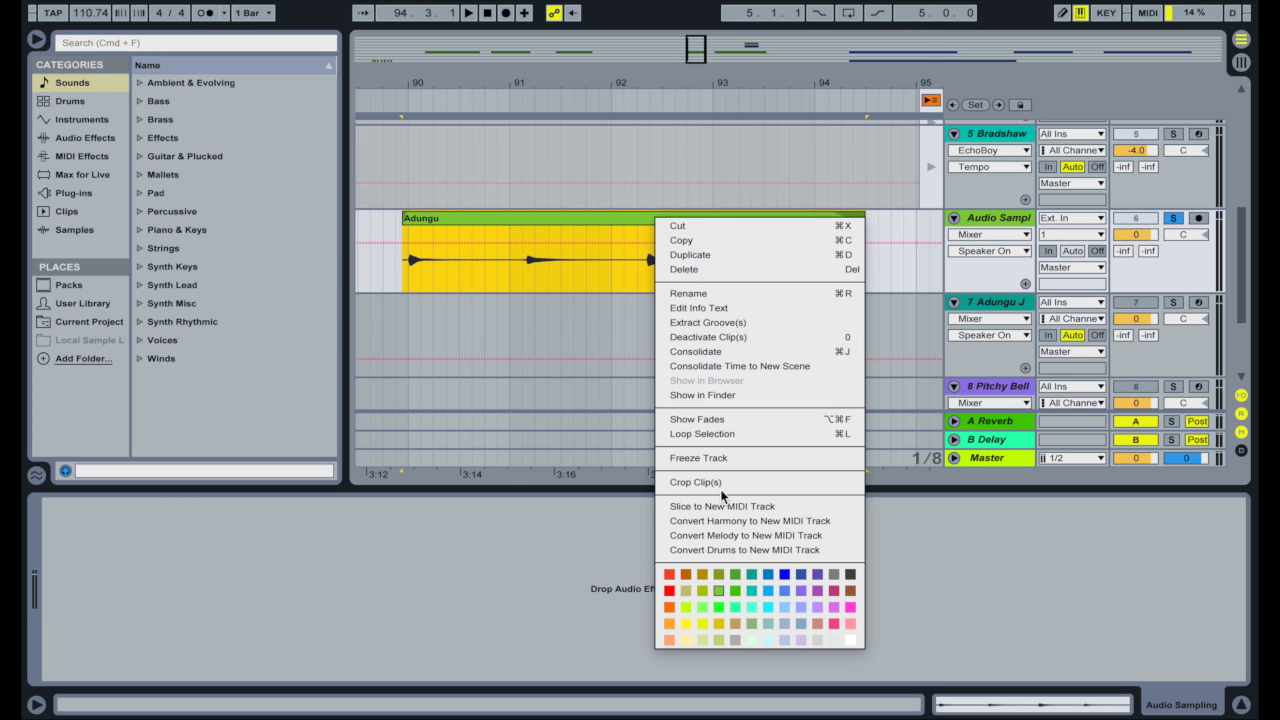
pyautogui.click(391, 260)
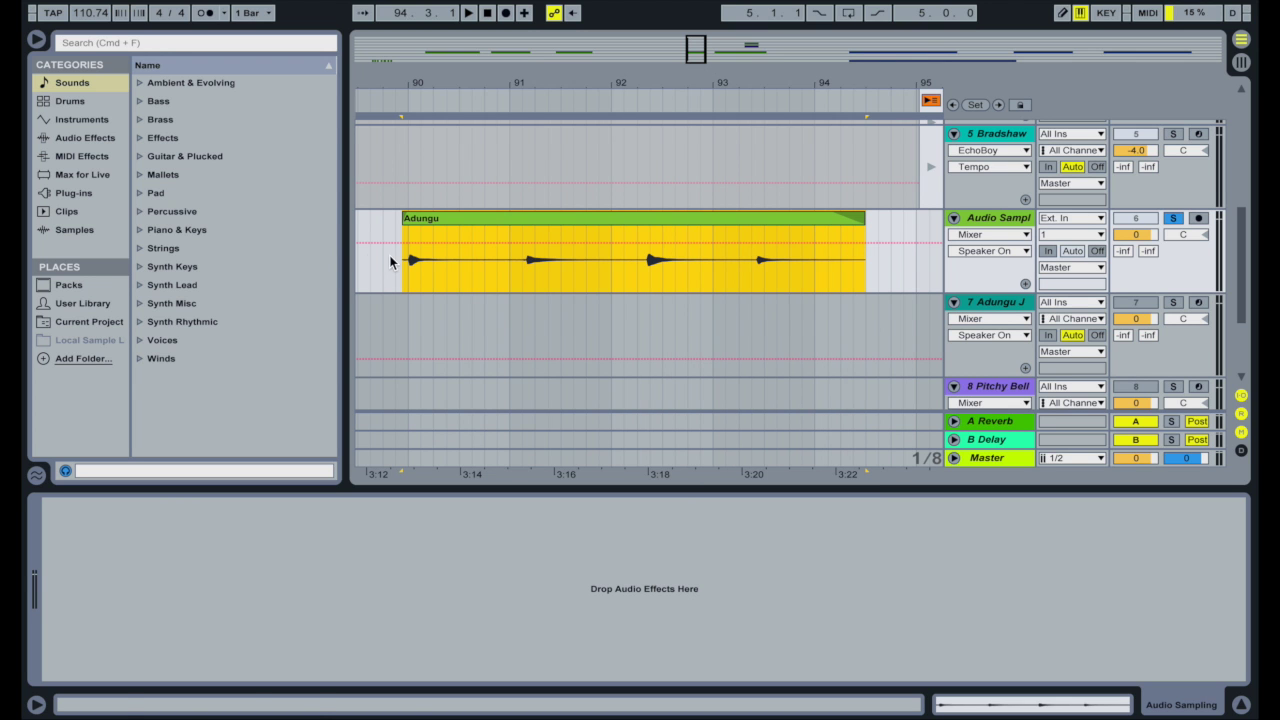
# - Unsolo the Audio Sampling track and review the Adungu JG rack's macro mappings and devices in the Session View
pyautogui.click(1178, 222)
pyautogui.scroll(1, 1178, 222)
pyautogui.press('Tab')
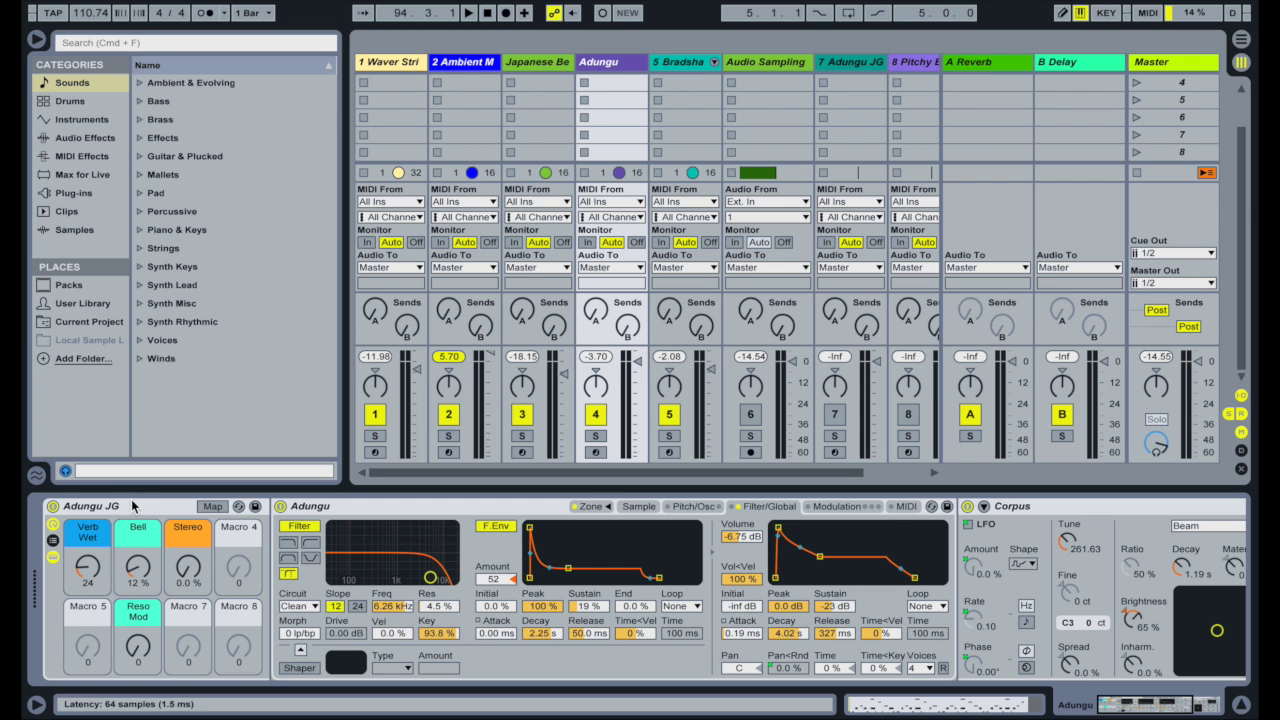
pyautogui.click(212, 506)
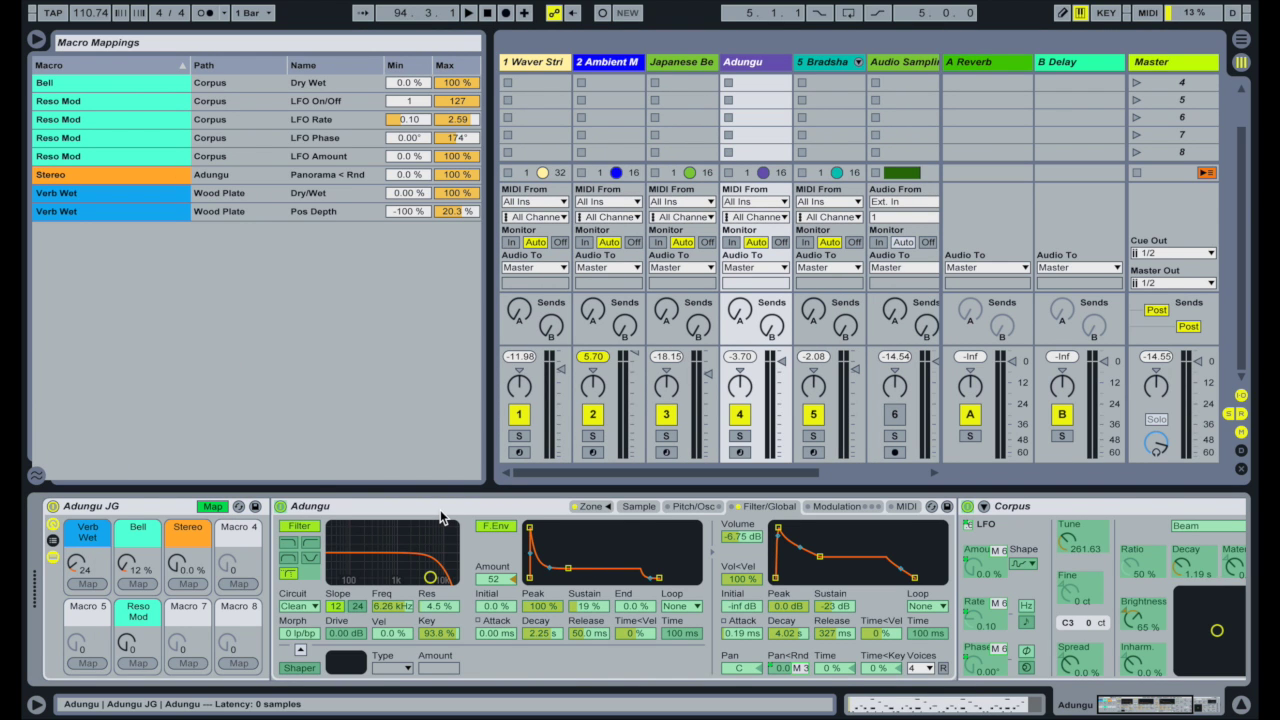
pyautogui.hscroll(5, 440, 512)
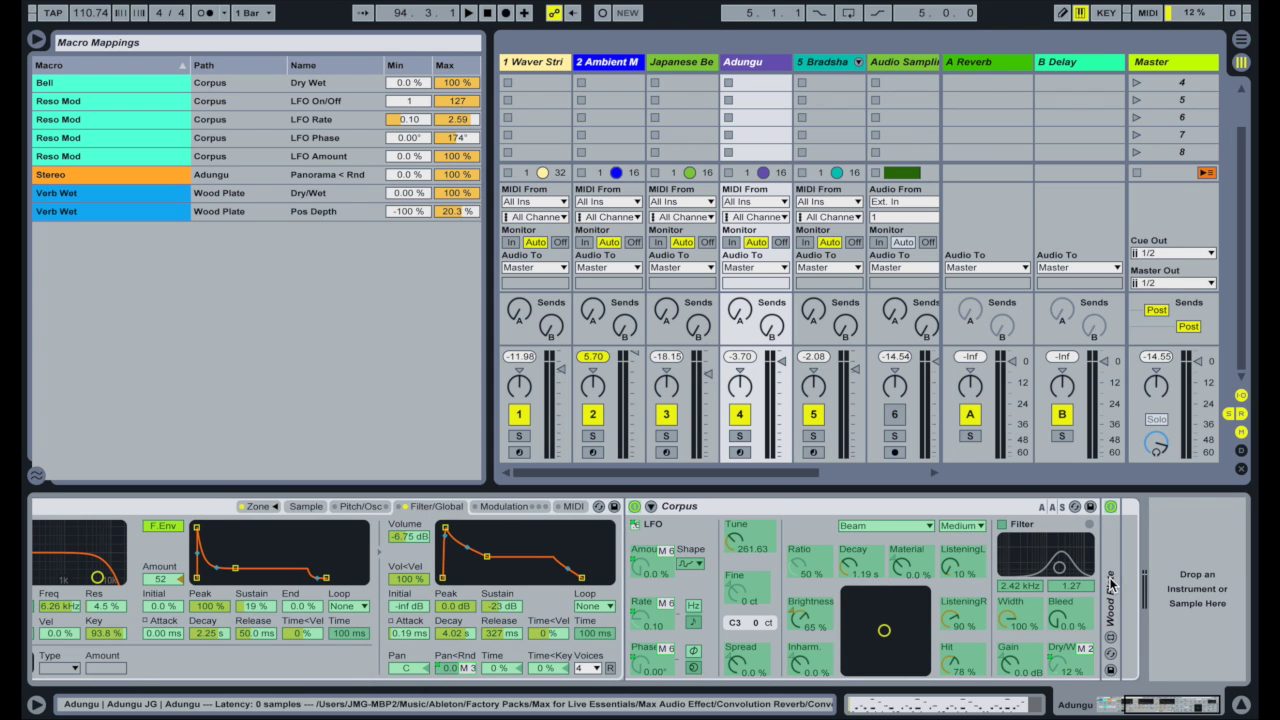
pyautogui.hscroll(-5, 600, 590)
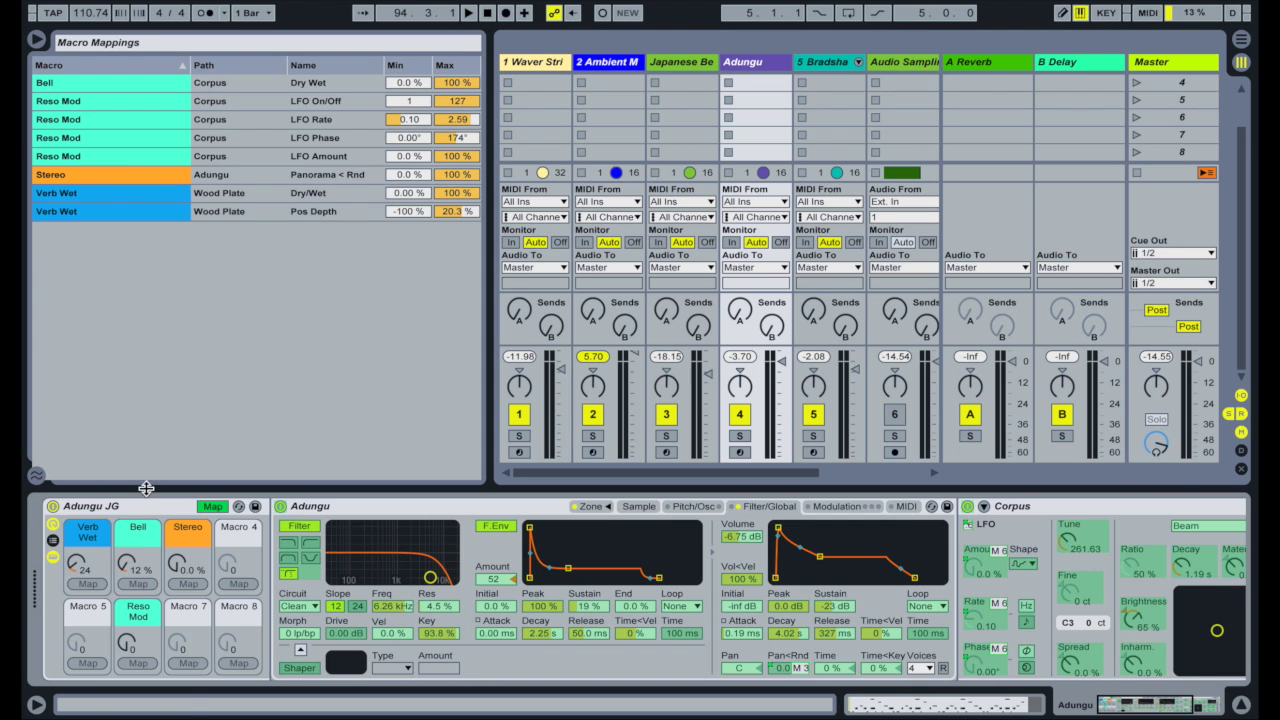
pyautogui.click(212, 506)
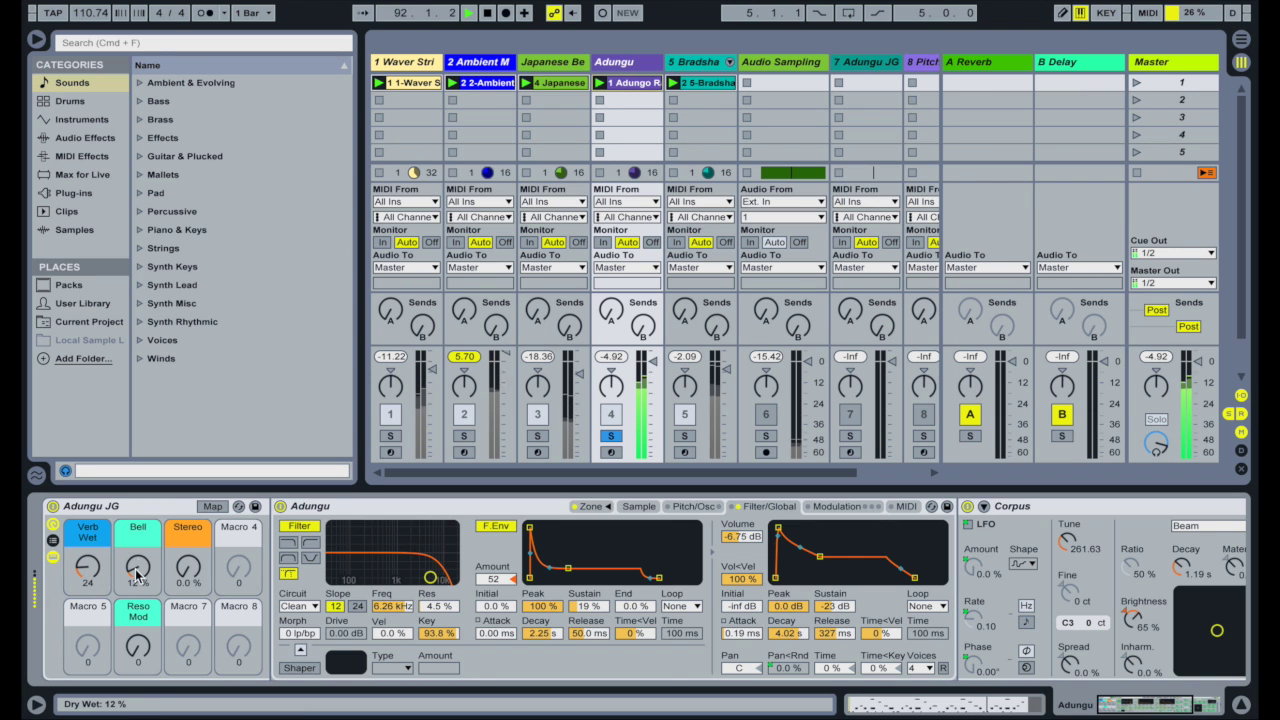
# - Turn the Bell macro down to 0% and audition the Stereo macro at settings up to 89%, ending at 28%
pyautogui.moveTo(140, 567); pyautogui.dragTo(196, 523)
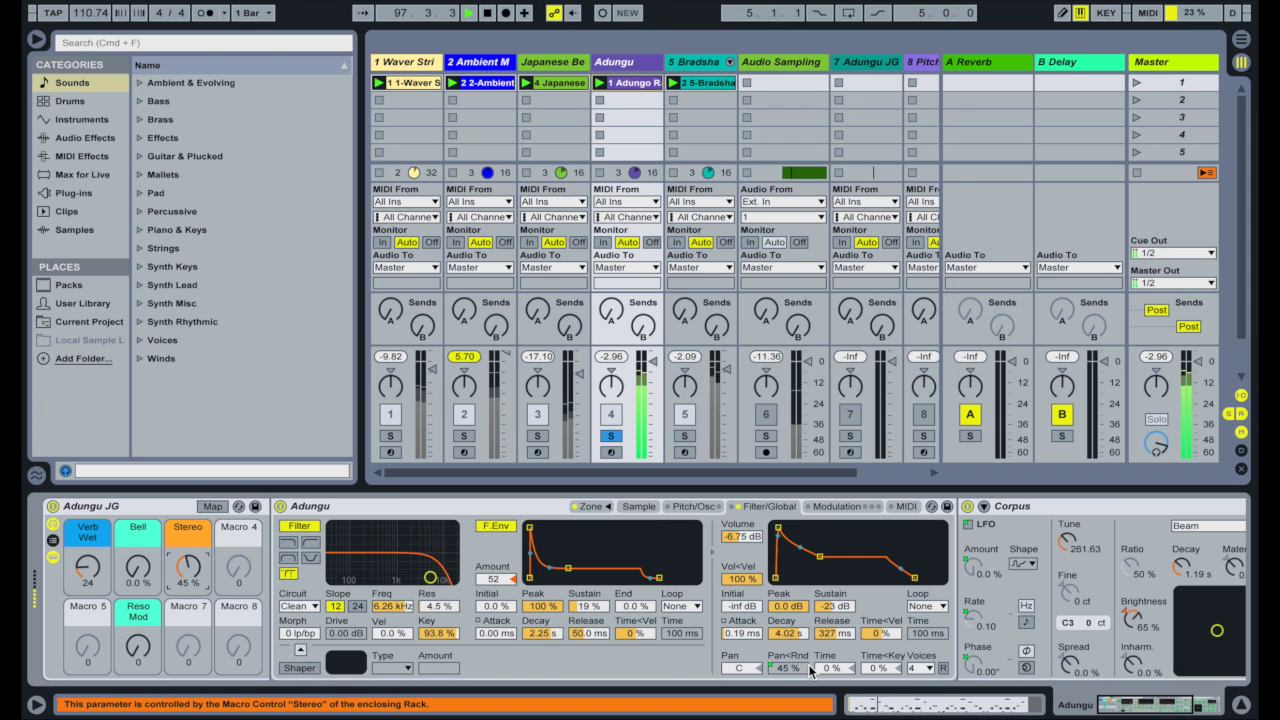
pyautogui.moveTo(188, 567); pyautogui.dragTo(188, 615)
pyautogui.moveTo(188, 567); pyautogui.dragTo(188, 528)
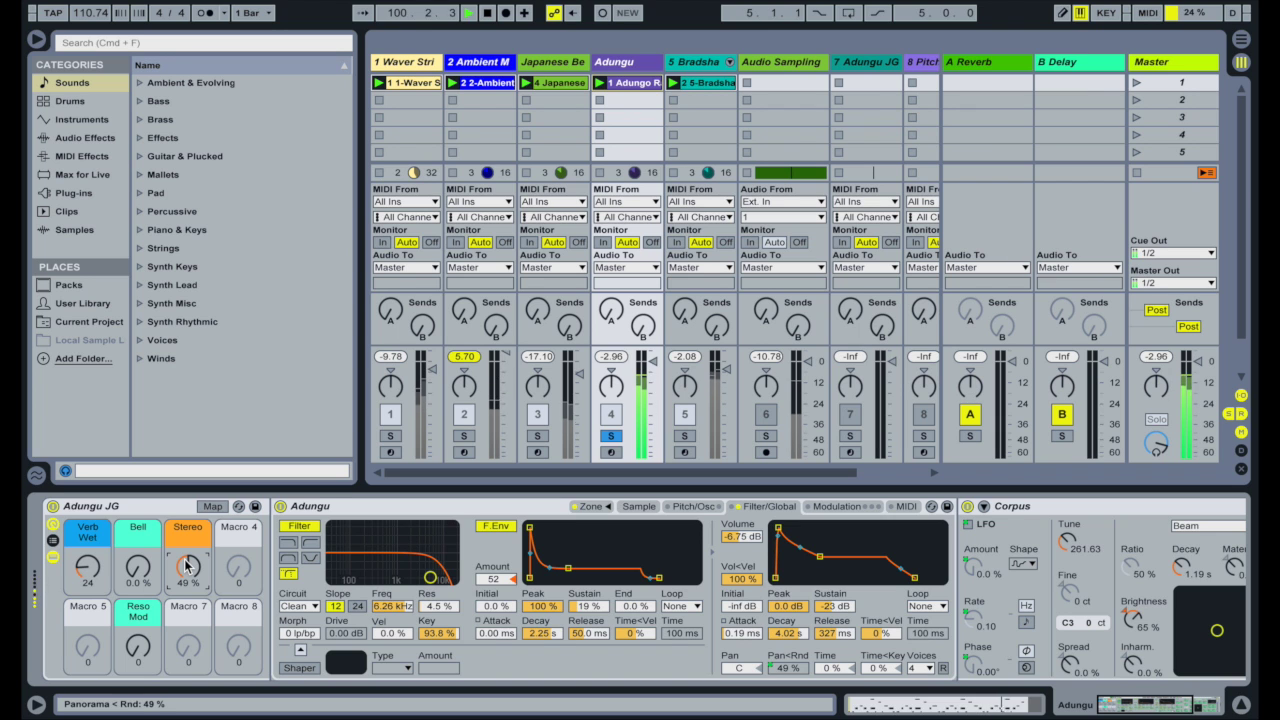
pyautogui.moveTo(186, 566); pyautogui.dragTo(188, 593)
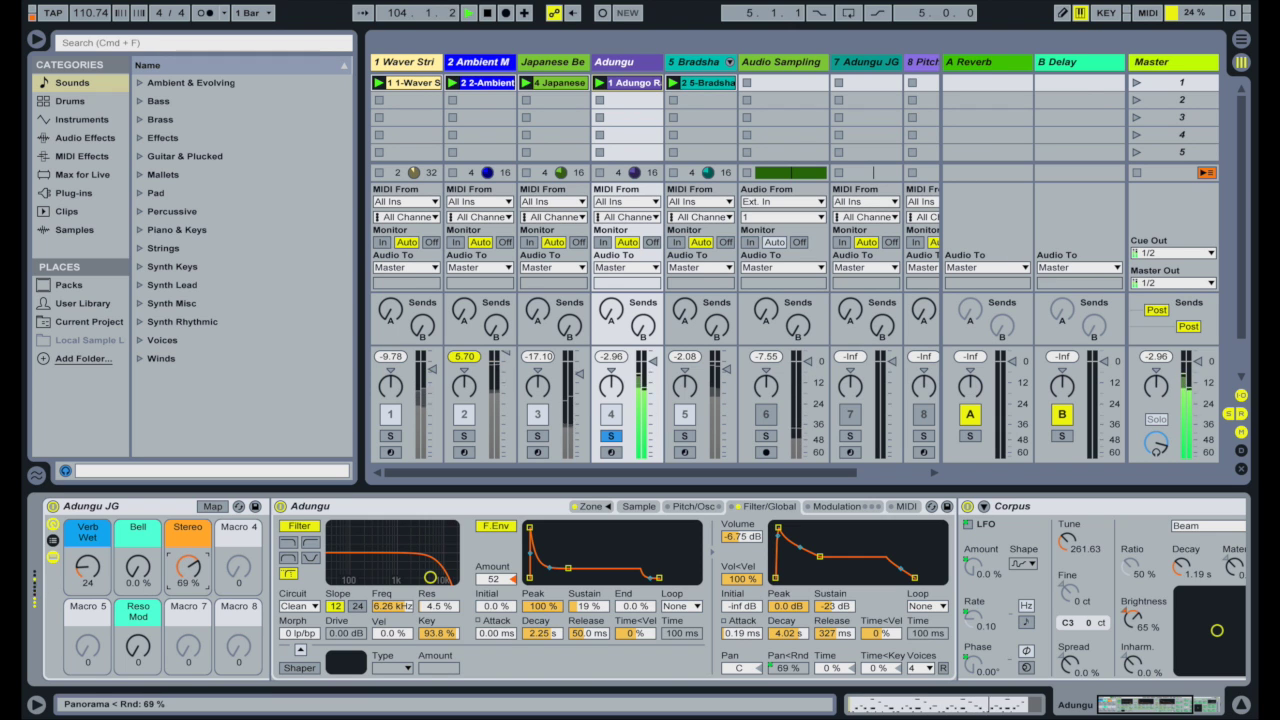
pyautogui.moveTo(188, 560); pyautogui.dragTo(188, 550)
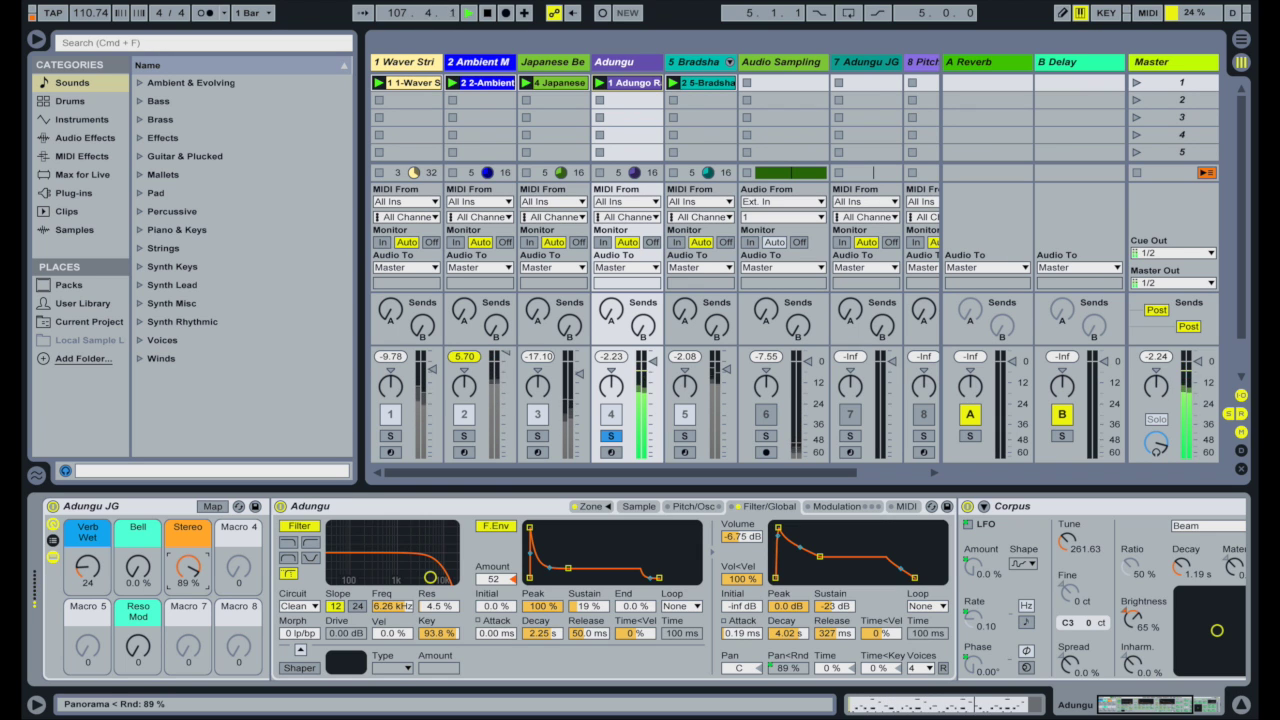
pyautogui.moveTo(188, 566); pyautogui.dragTo(188, 630)
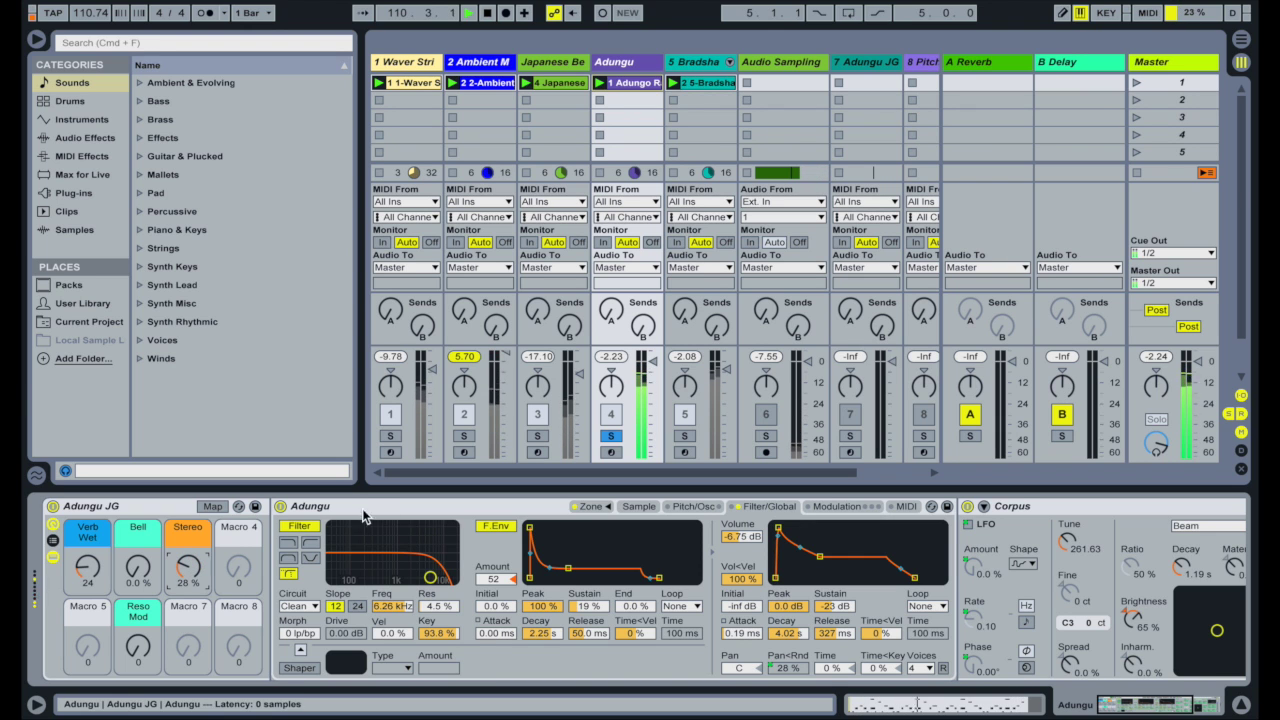
# - Set the Verb Wet macro to 62, collapse the Adungu instrument device and select the Corpus device
pyautogui.moveTo(86, 571); pyautogui.dragTo(86, 520)
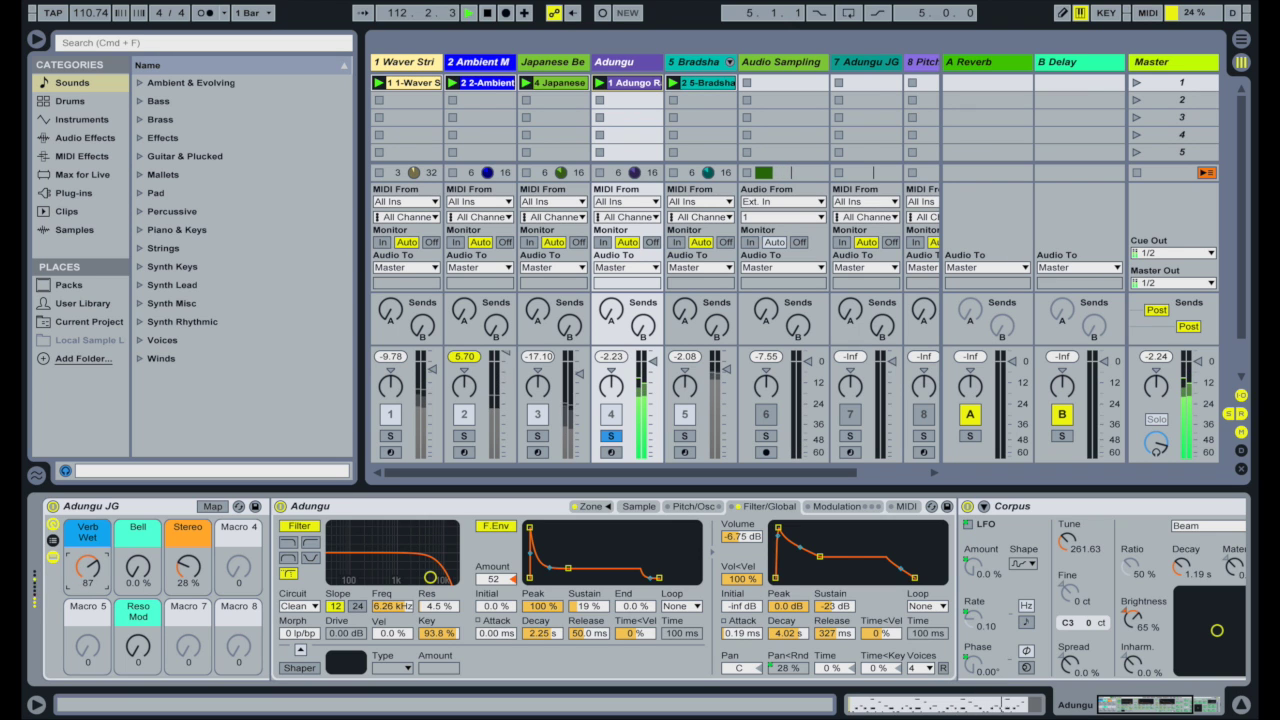
pyautogui.moveTo(86, 566); pyautogui.dragTo(86, 570)
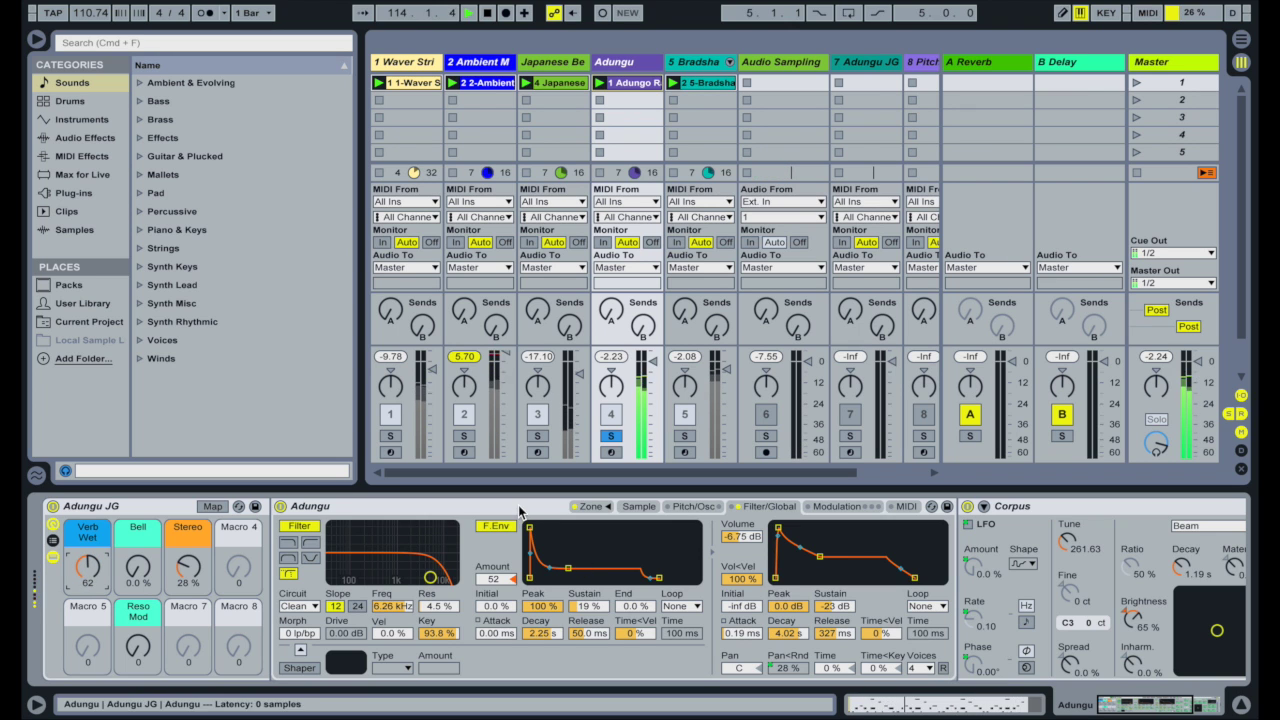
pyautogui.doubleClick(405, 506)
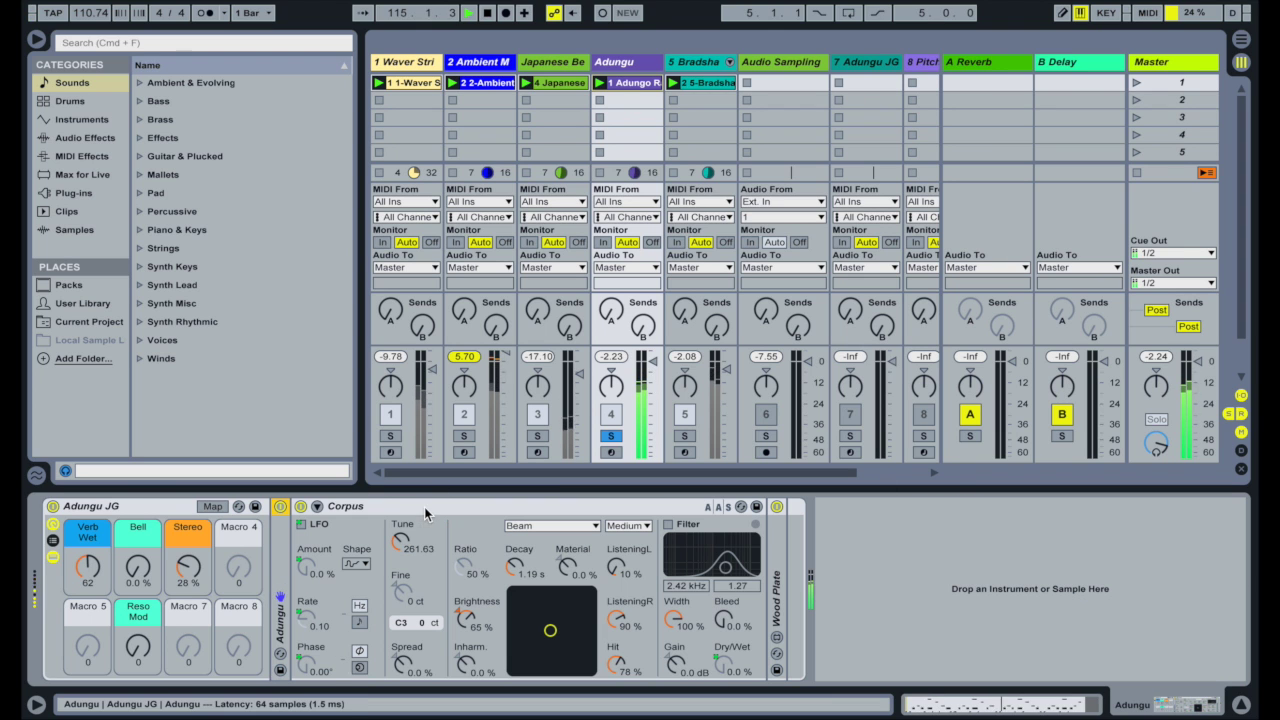
pyautogui.click(439, 510)
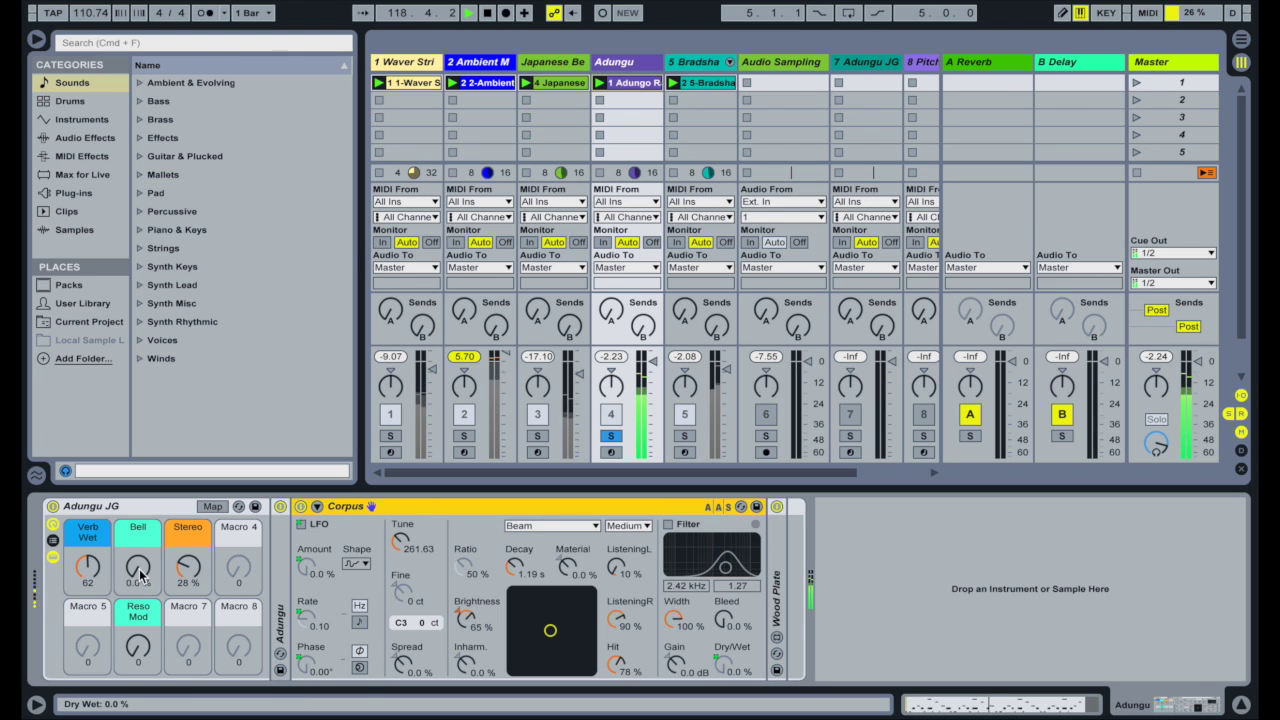
# - Check the macro assignments on the Corpus device and raise the Bell macro to 78%
pyautogui.click(213, 506)
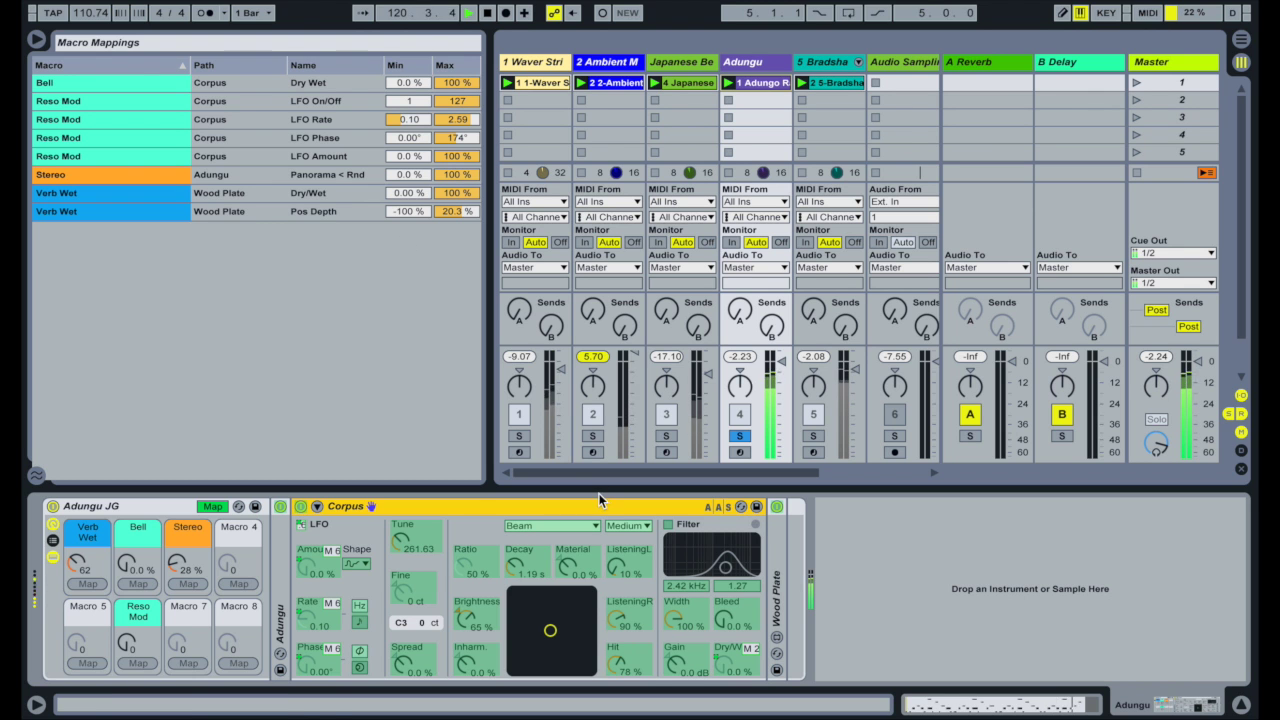
pyautogui.click(213, 506)
pyautogui.moveTo(138, 568); pyautogui.dragTo(138, 547)
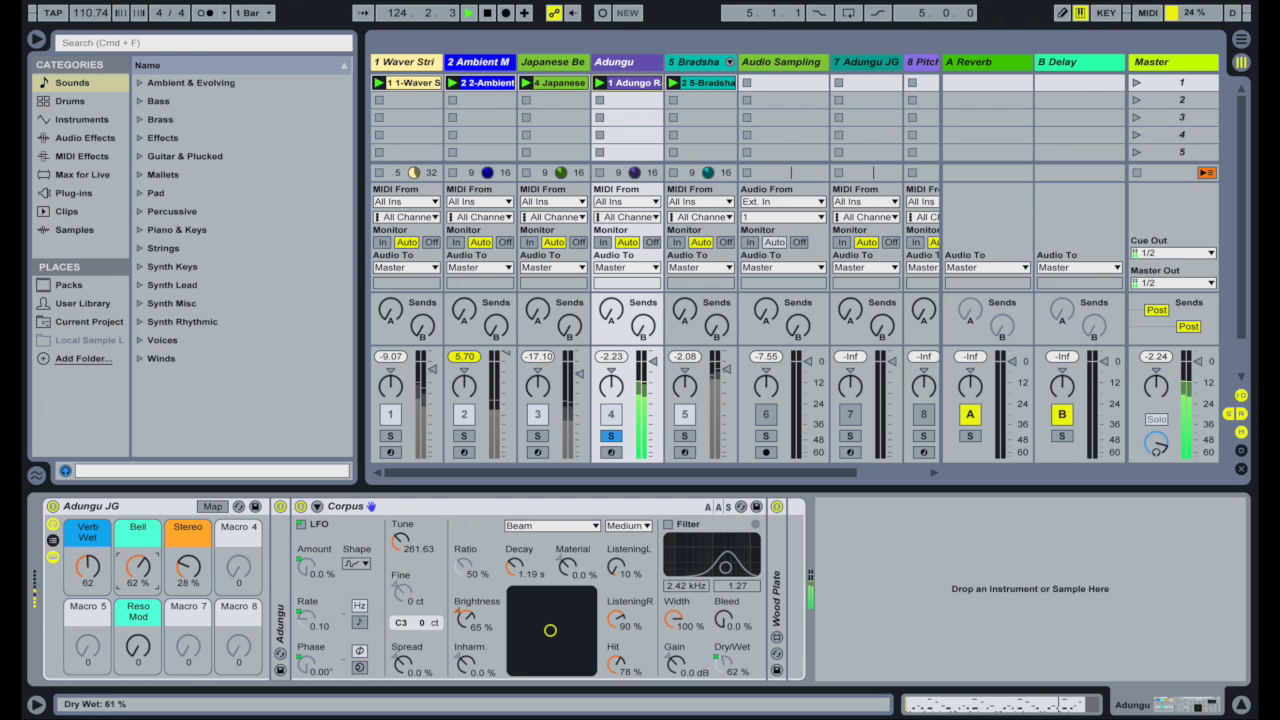
pyautogui.moveTo(138, 568); pyautogui.dragTo(138, 567)
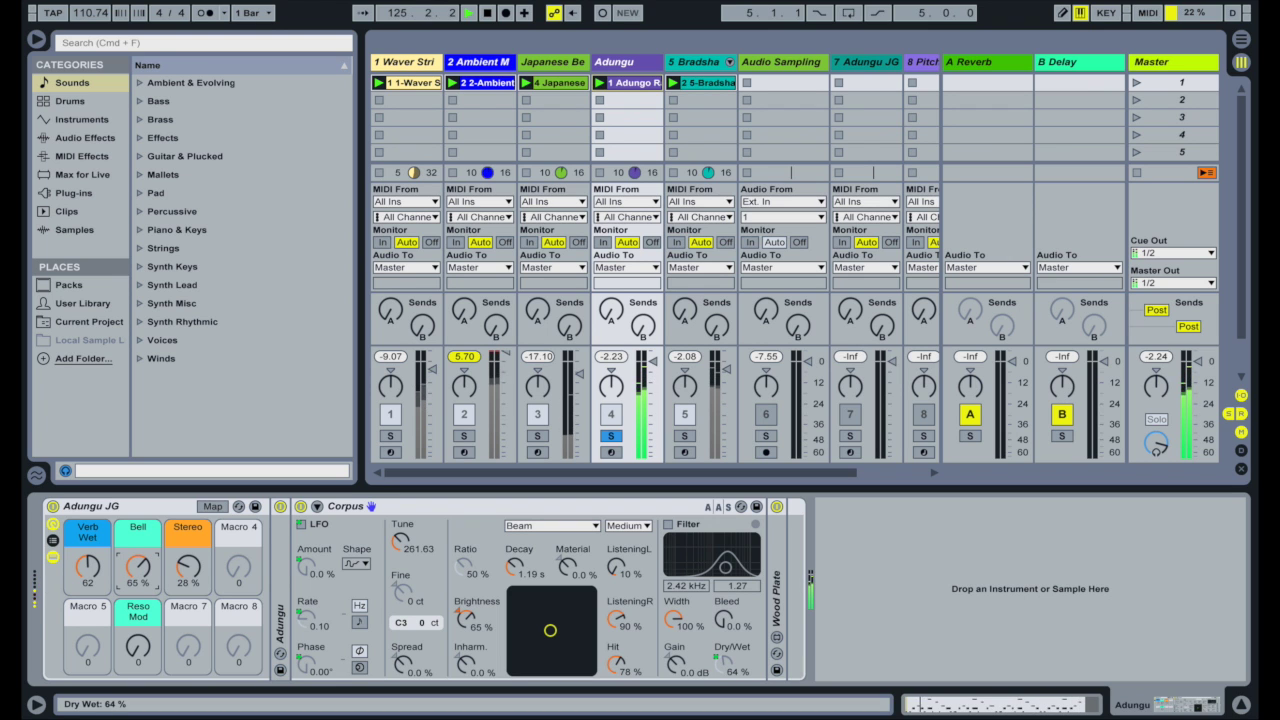
pyautogui.moveTo(138, 567); pyautogui.dragTo(138, 557)
# - With the macro mappings shown, set Reso Mod to 20, Bell to 61% and Stereo to 48%
pyautogui.click(213, 506)
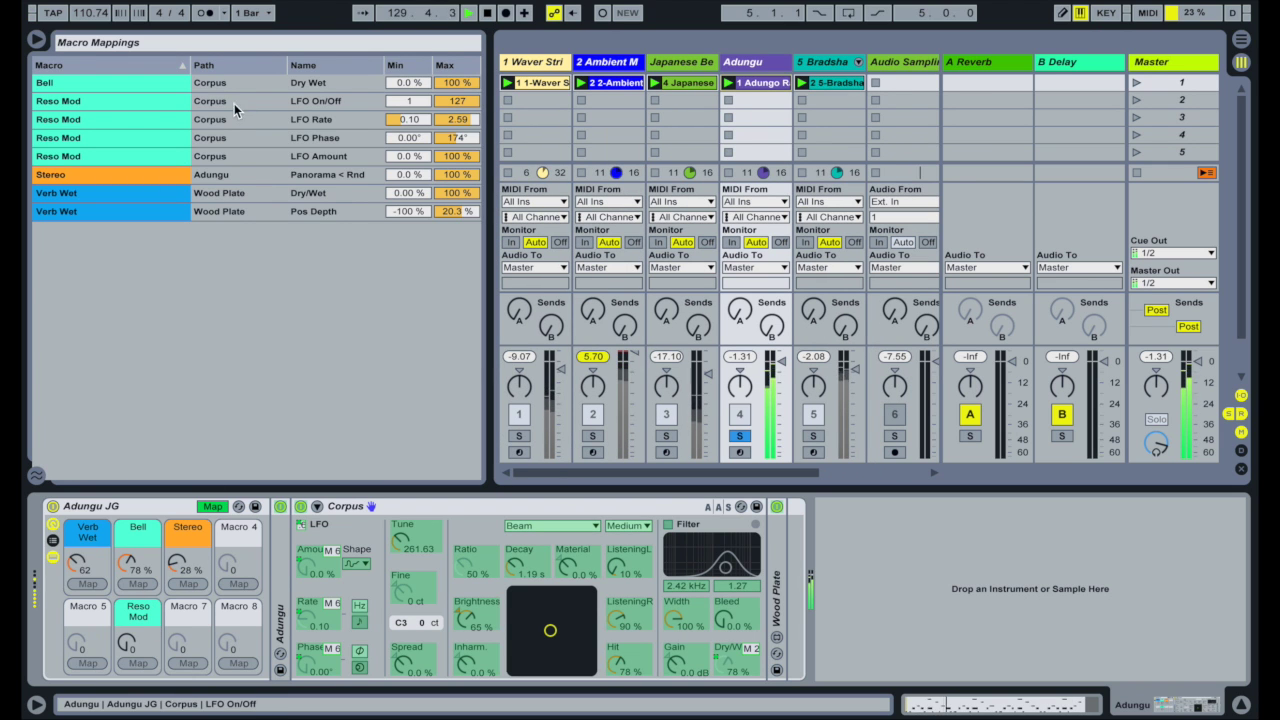
pyautogui.click(268, 100)
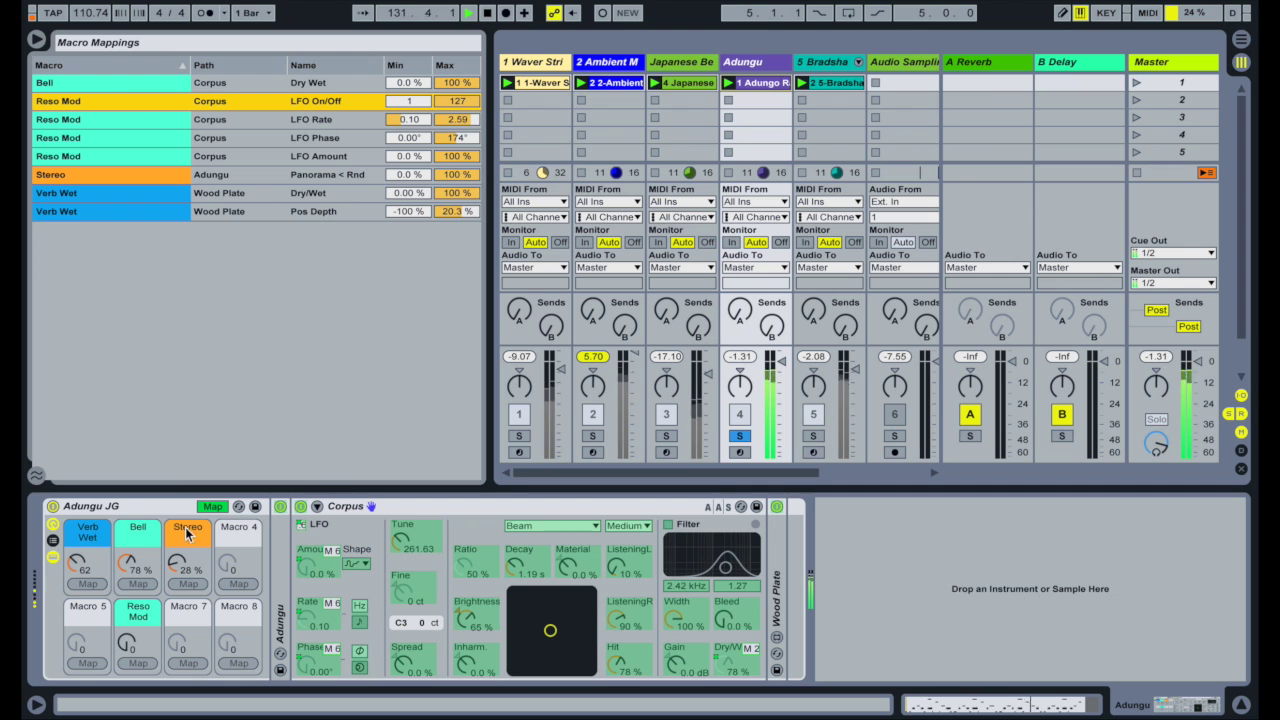
pyautogui.click(132, 553)
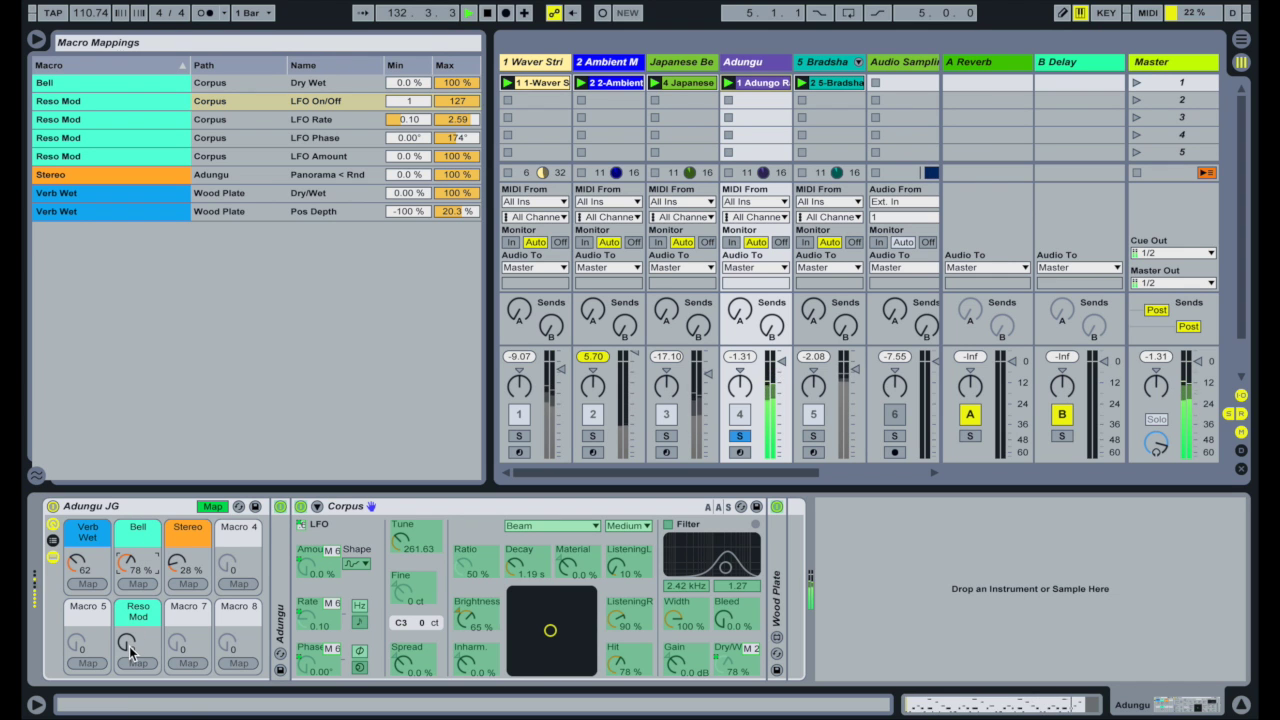
pyautogui.moveTo(130, 645)
pyautogui.mouseDown()
pyautogui.moveTo(130, 576)
pyautogui.moveTo(130, 629)
pyautogui.mouseUp()
pyautogui.moveTo(127, 563); pyautogui.dragTo(178, 560)
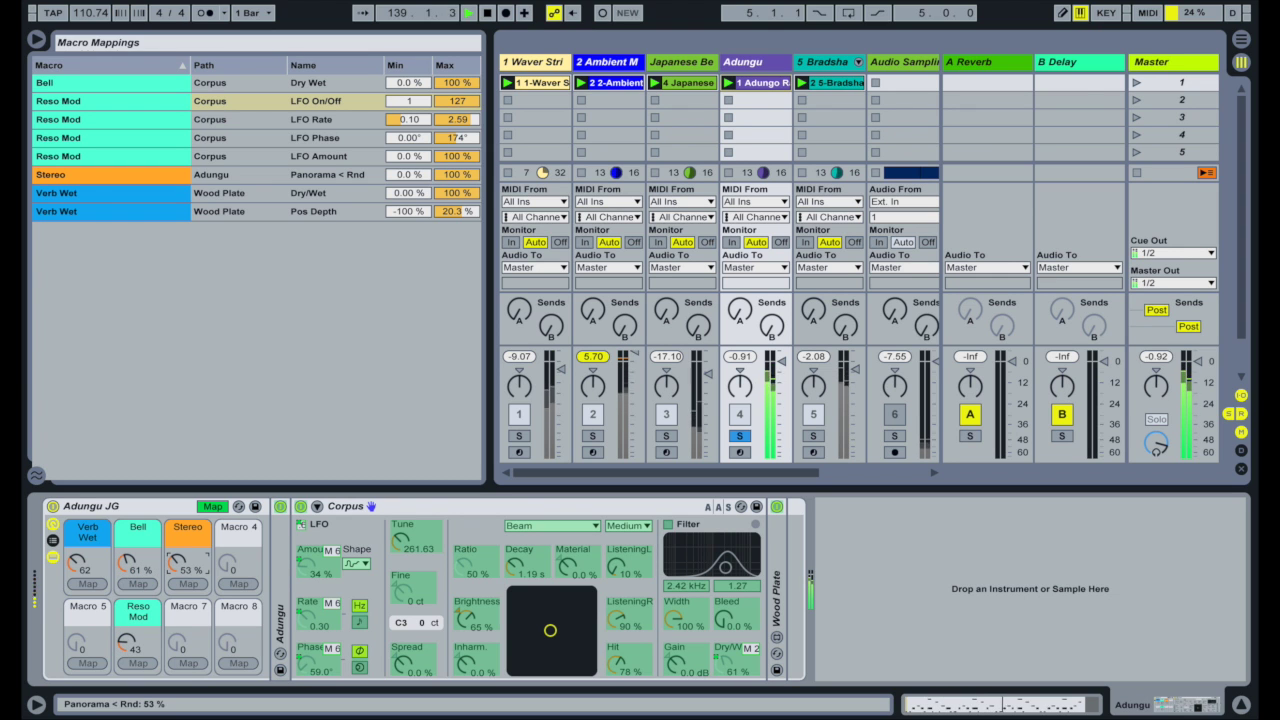
pyautogui.moveTo(126, 637); pyautogui.dragTo(126, 660)
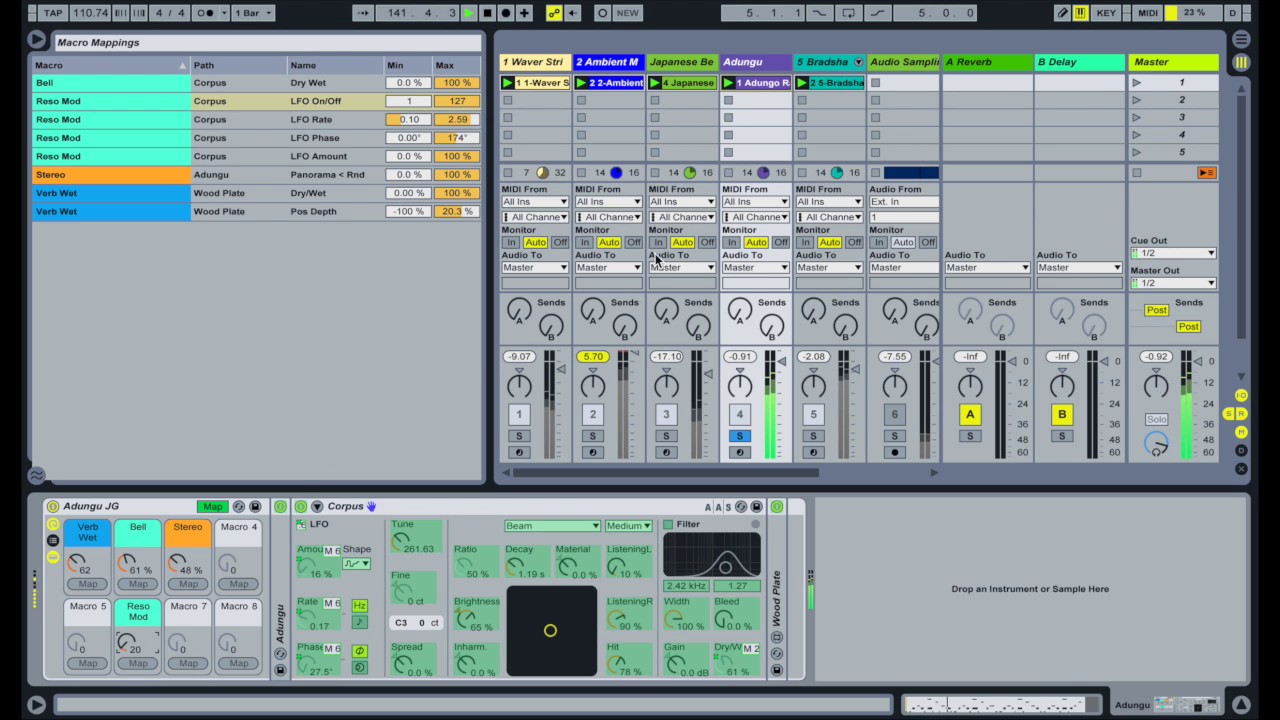
pyautogui.click(212, 507)
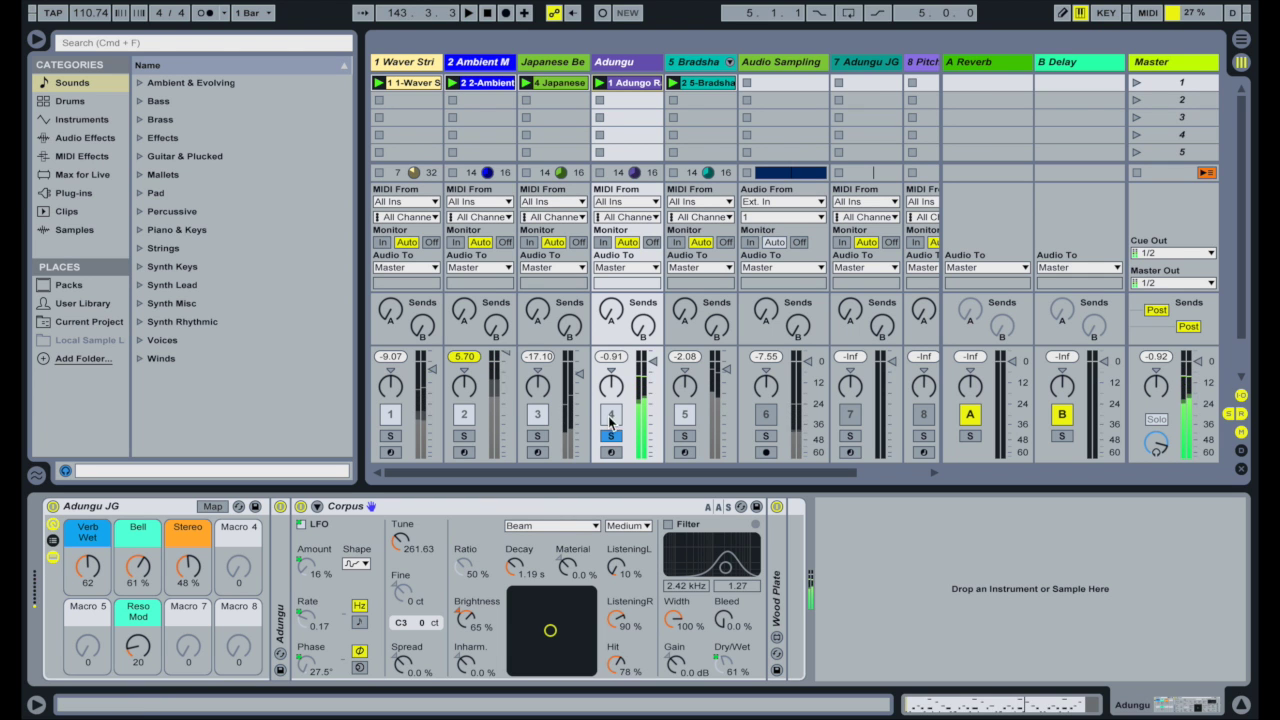
# - Solo the Japanese Bell track and open its MIDI clip's notes
pyautogui.click(543, 438)
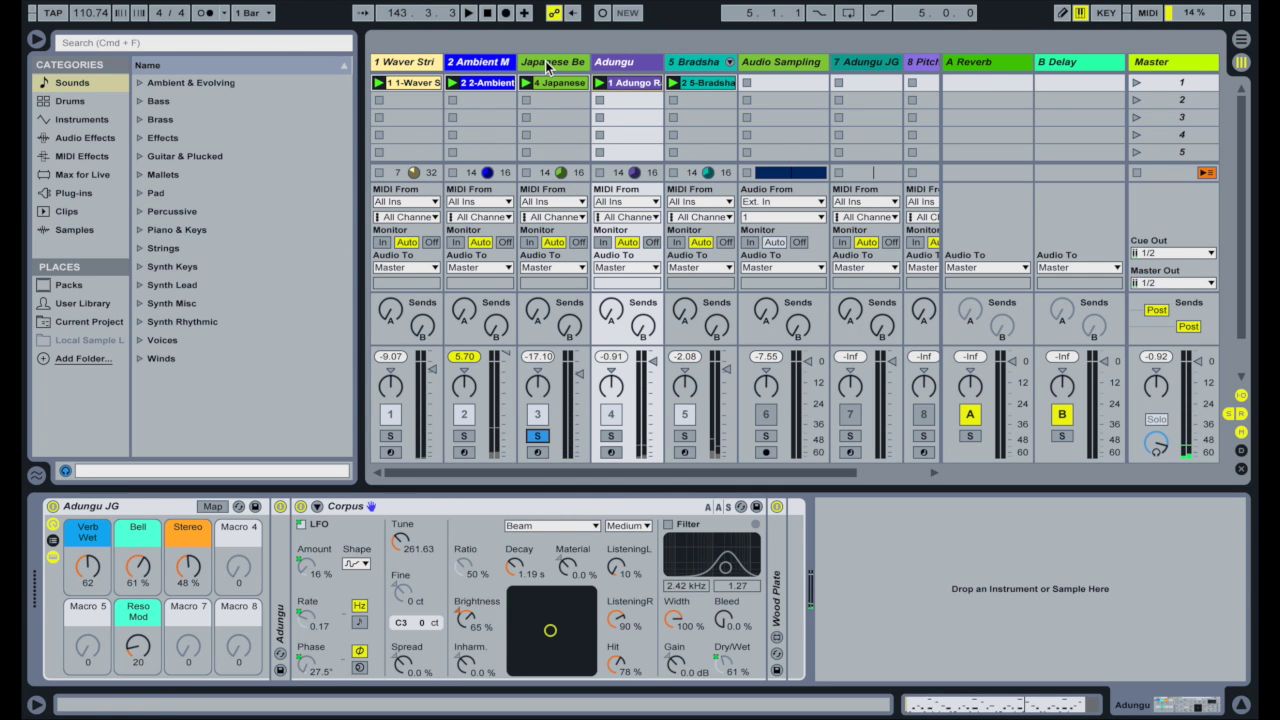
pyautogui.click(547, 64)
pyautogui.click(551, 81)
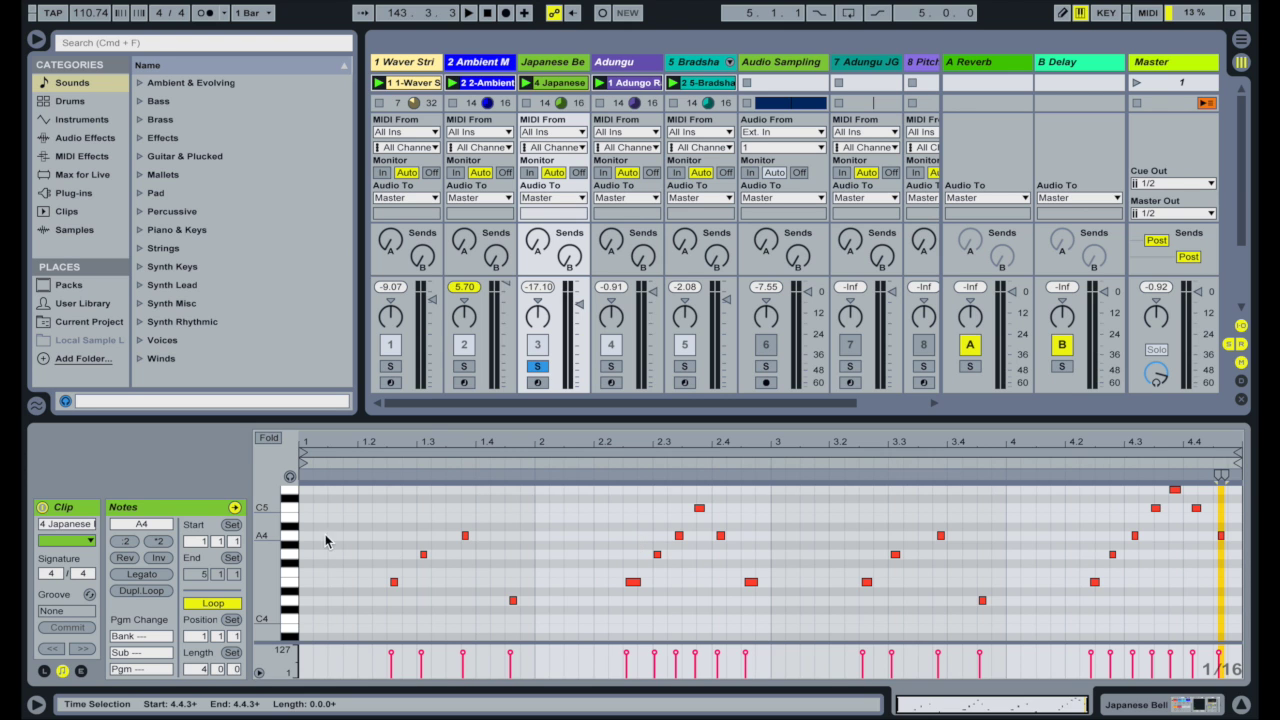
# - Solo the Audio Sampling track in the Arrangement View and audition the hits of the Japanese Bell clip
pyautogui.press('Tab')
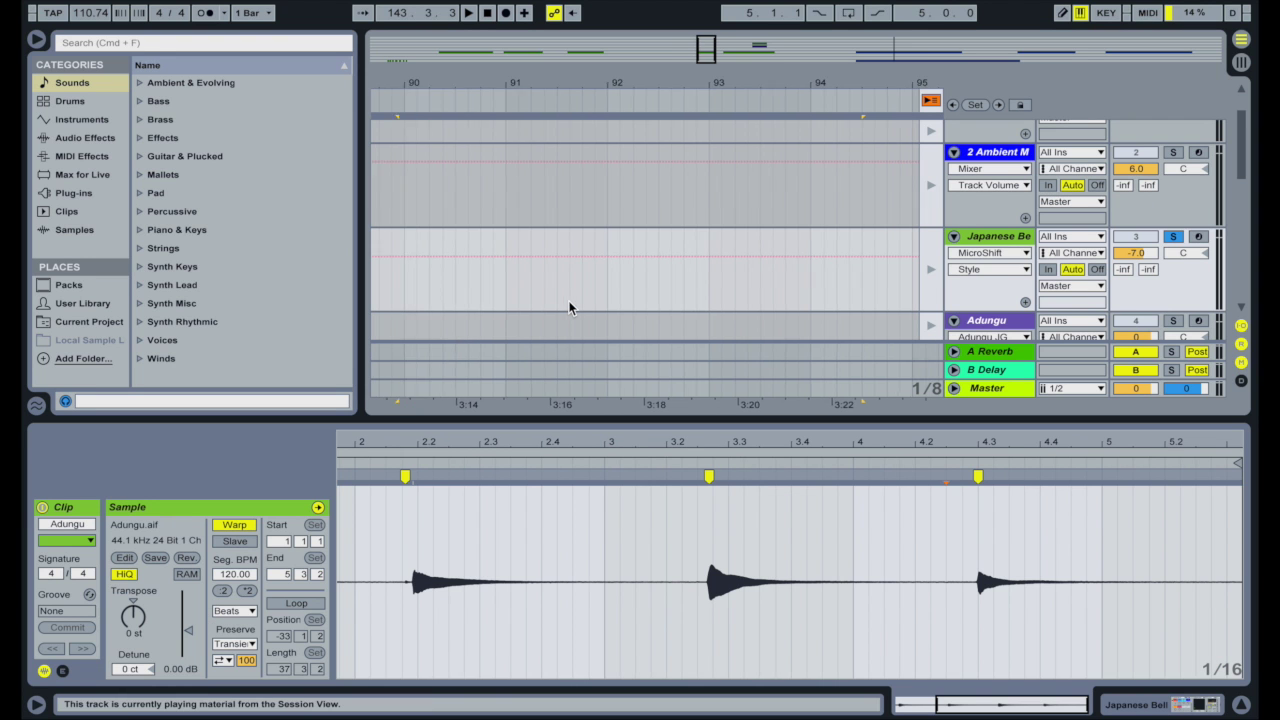
pyautogui.moveTo(648, 81); pyautogui.dragTo(647, 36)
pyautogui.scroll(-5, 681, 209)
pyautogui.hscroll(5, 680, 206)
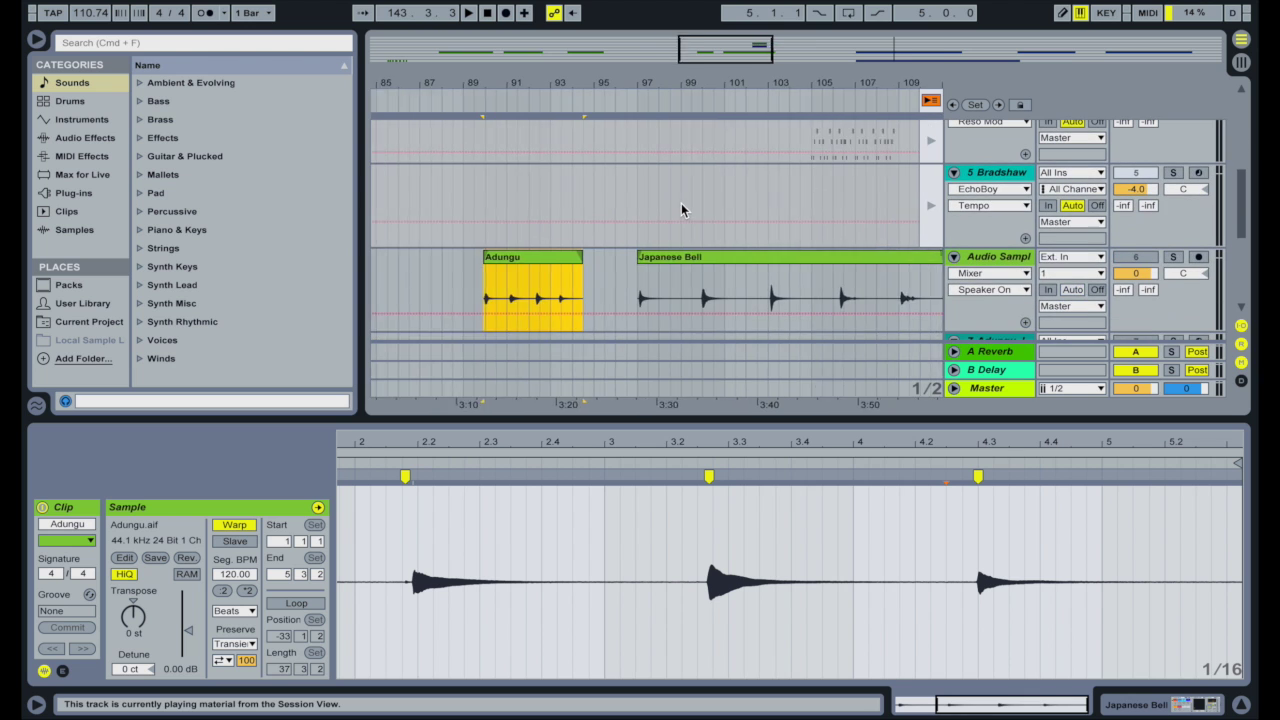
pyautogui.click(559, 255)
pyautogui.click(1172, 257)
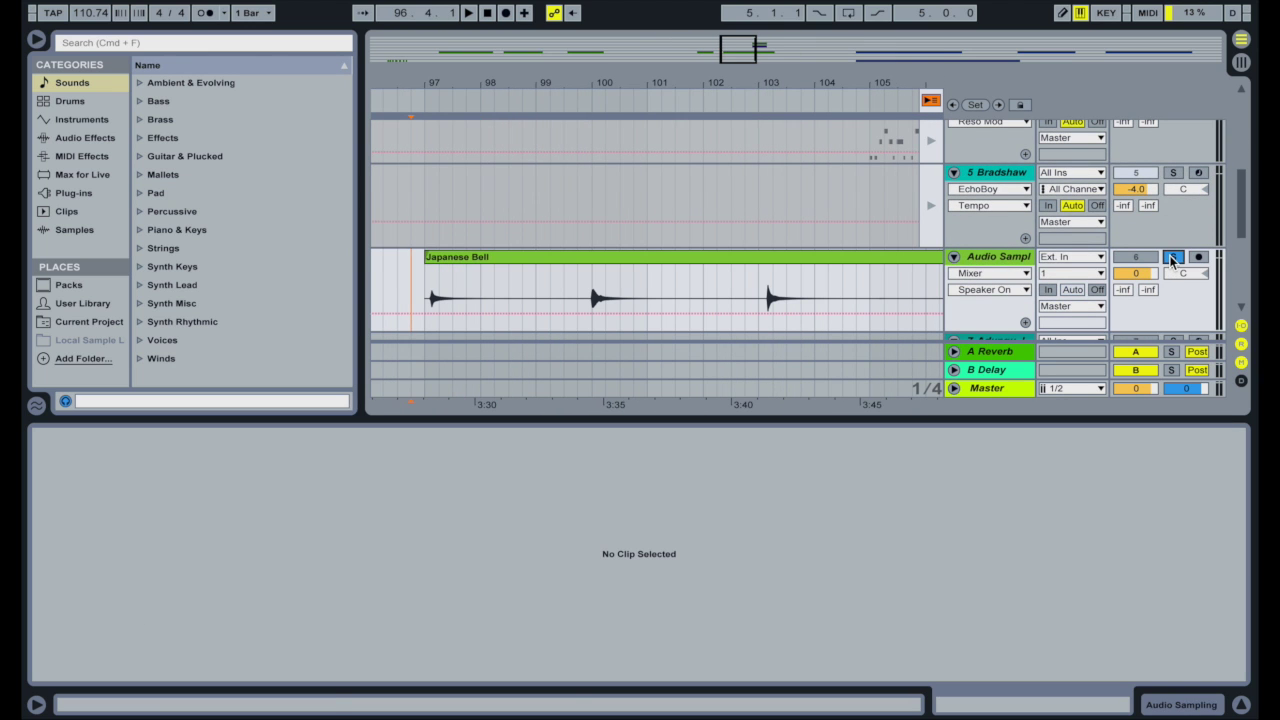
pyautogui.press('space')
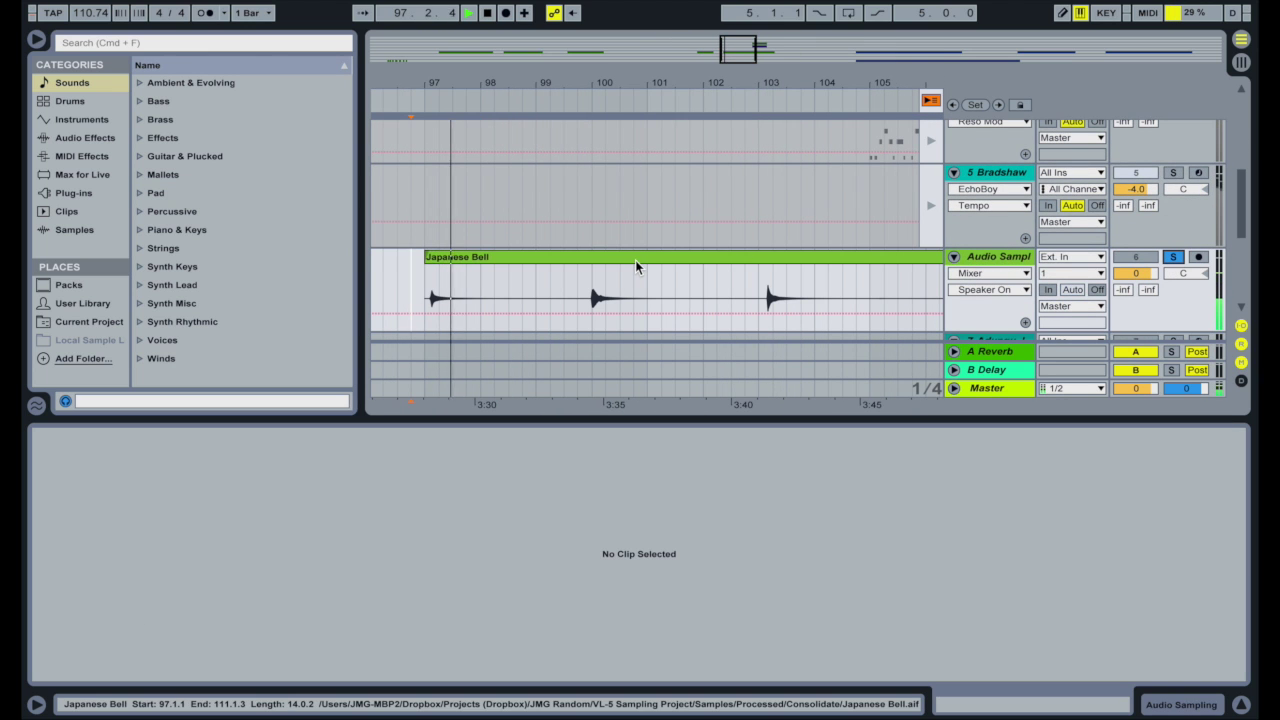
pyautogui.click(583, 281)
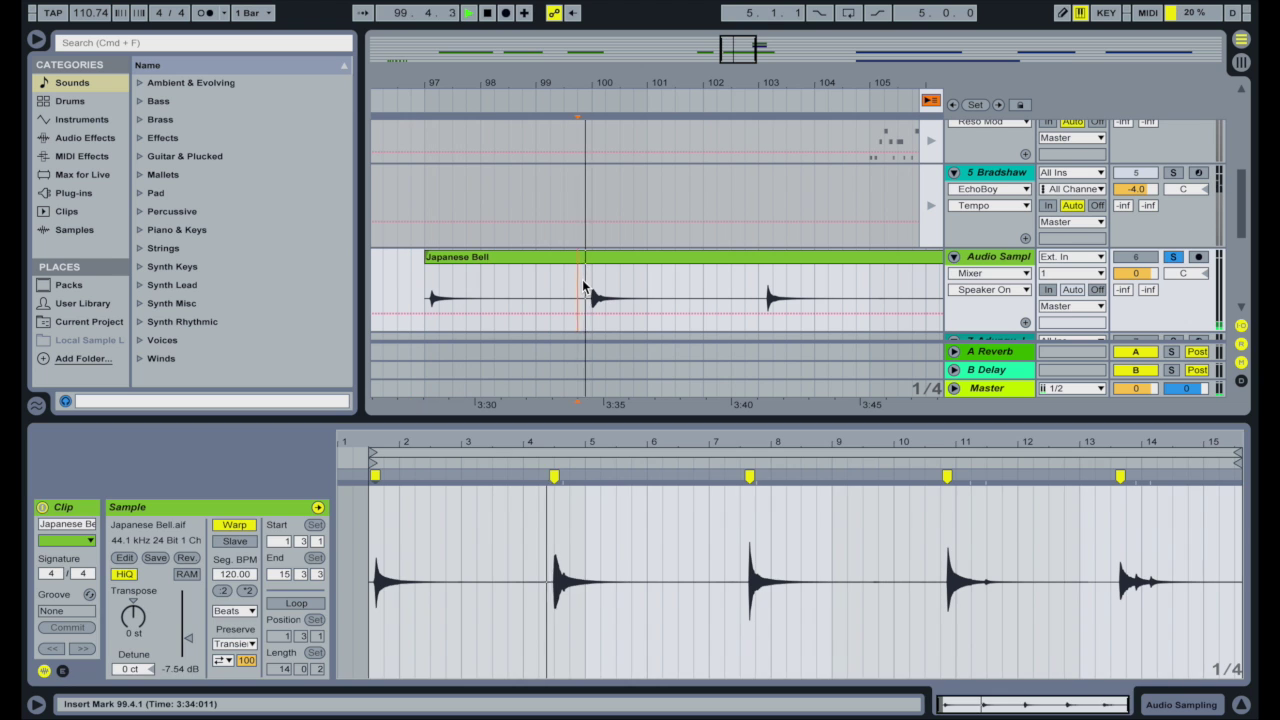
pyautogui.click(745, 295)
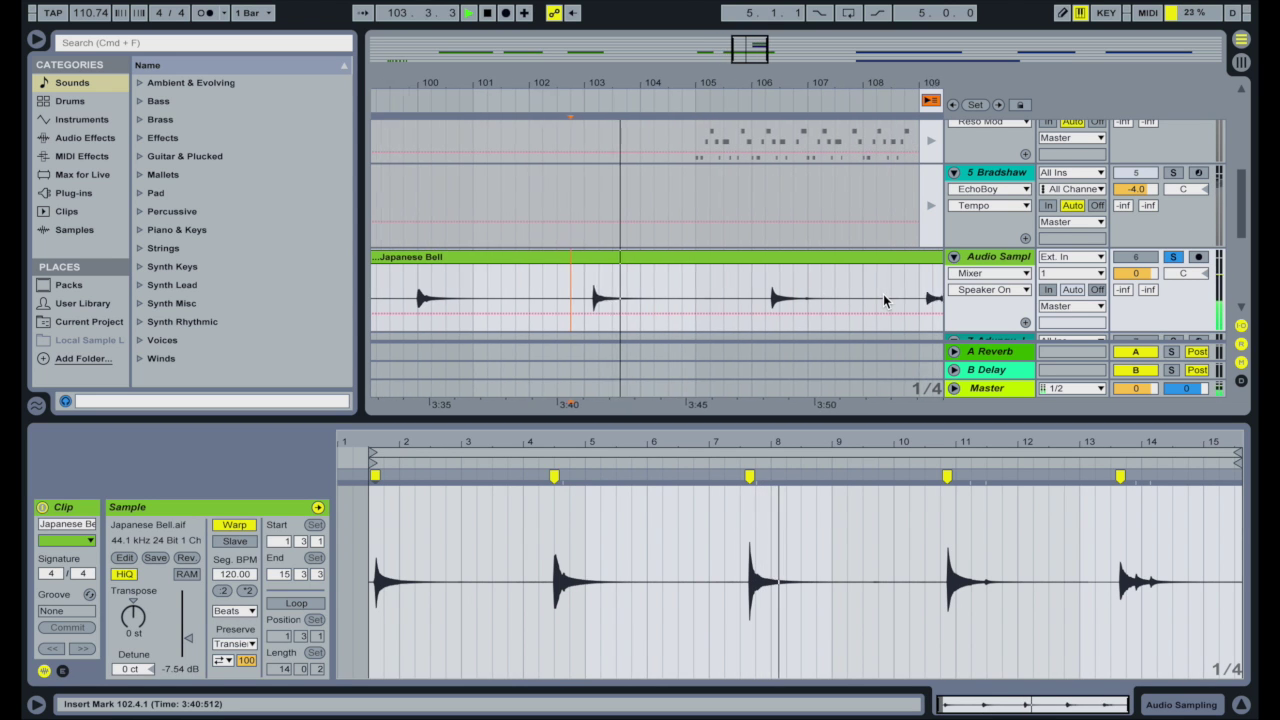
# - Audition the Japanese Bell hits around bars 106 and 109, stop playback and unsolo the Audio Sampling track
pyautogui.click(706, 286)
pyautogui.press('space')
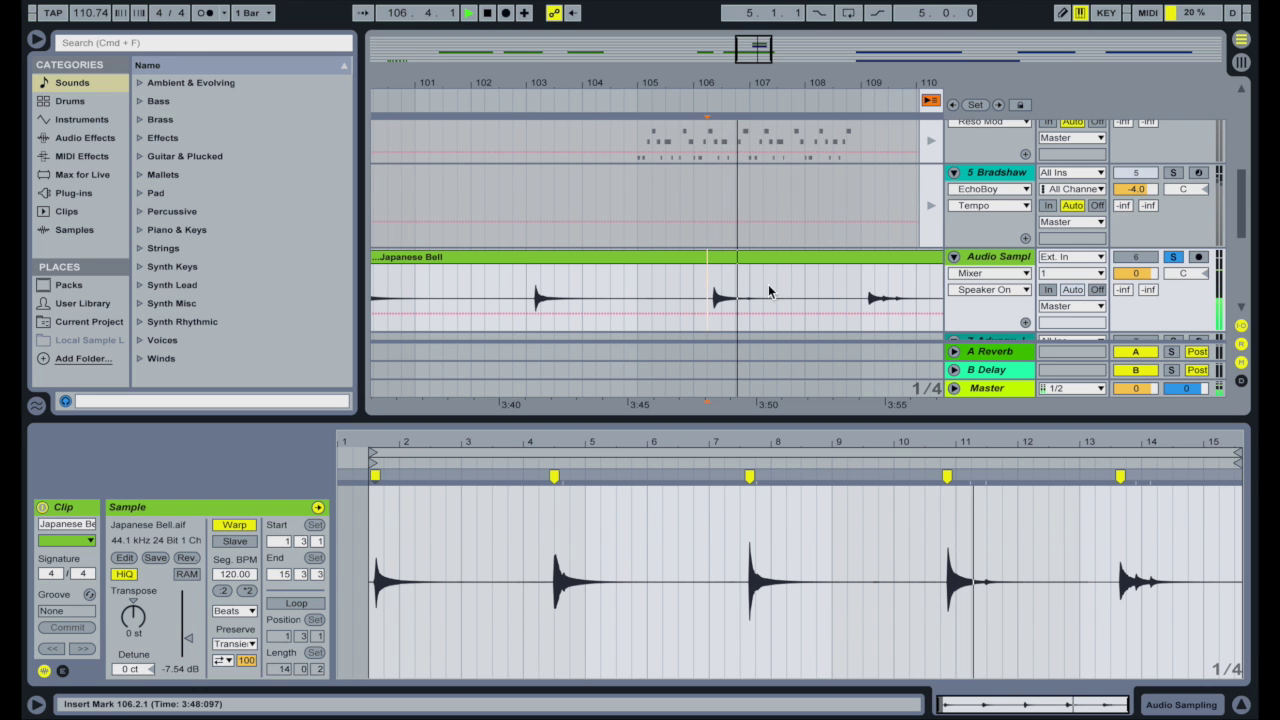
pyautogui.click(860, 287)
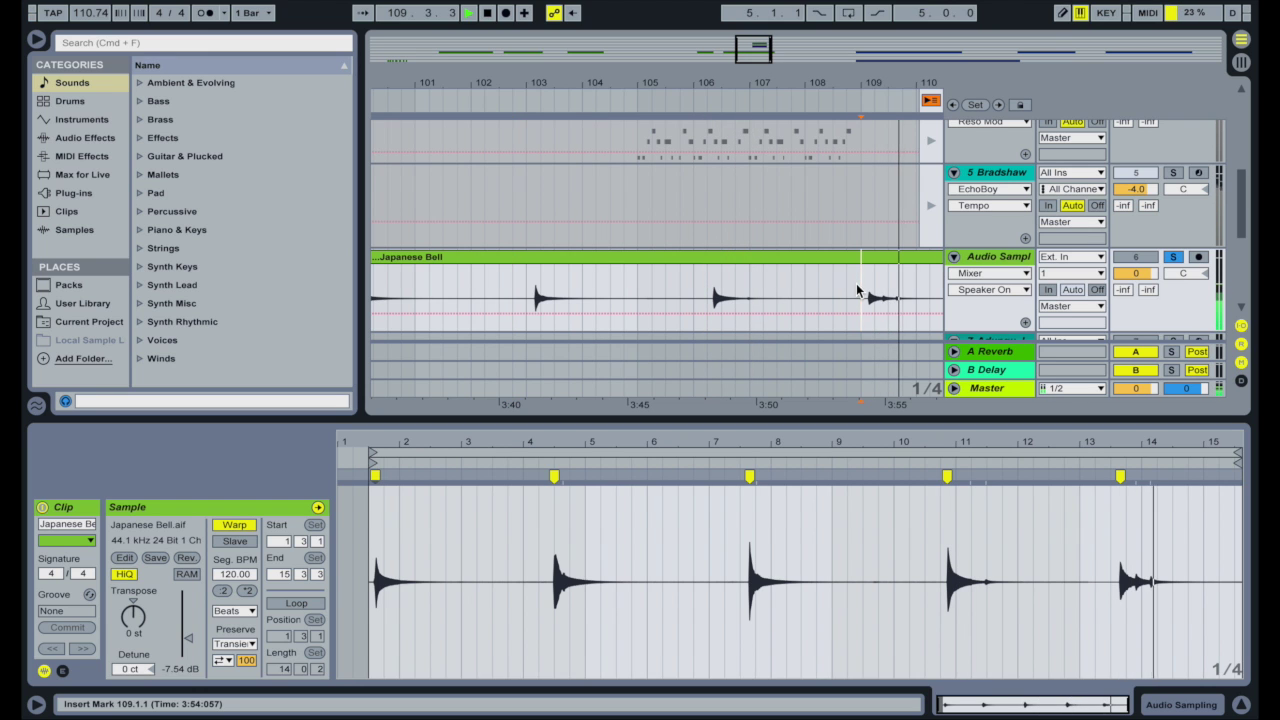
pyautogui.press('space')
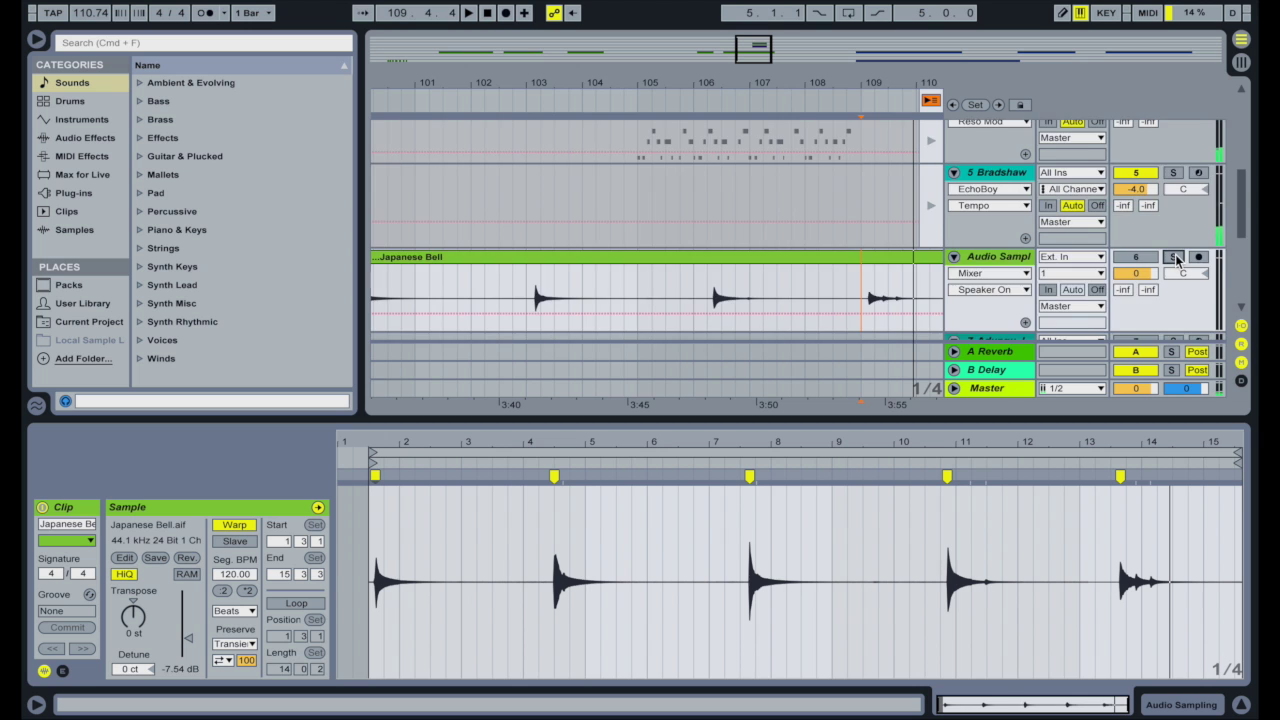
# - Return to the Session View, unfold the Japanese Bell Sampler in its rack and examine the key and velocity ranges of its sample zones
pyautogui.scroll(5, 1180, 255)
pyautogui.scroll(2, 1174, 260)
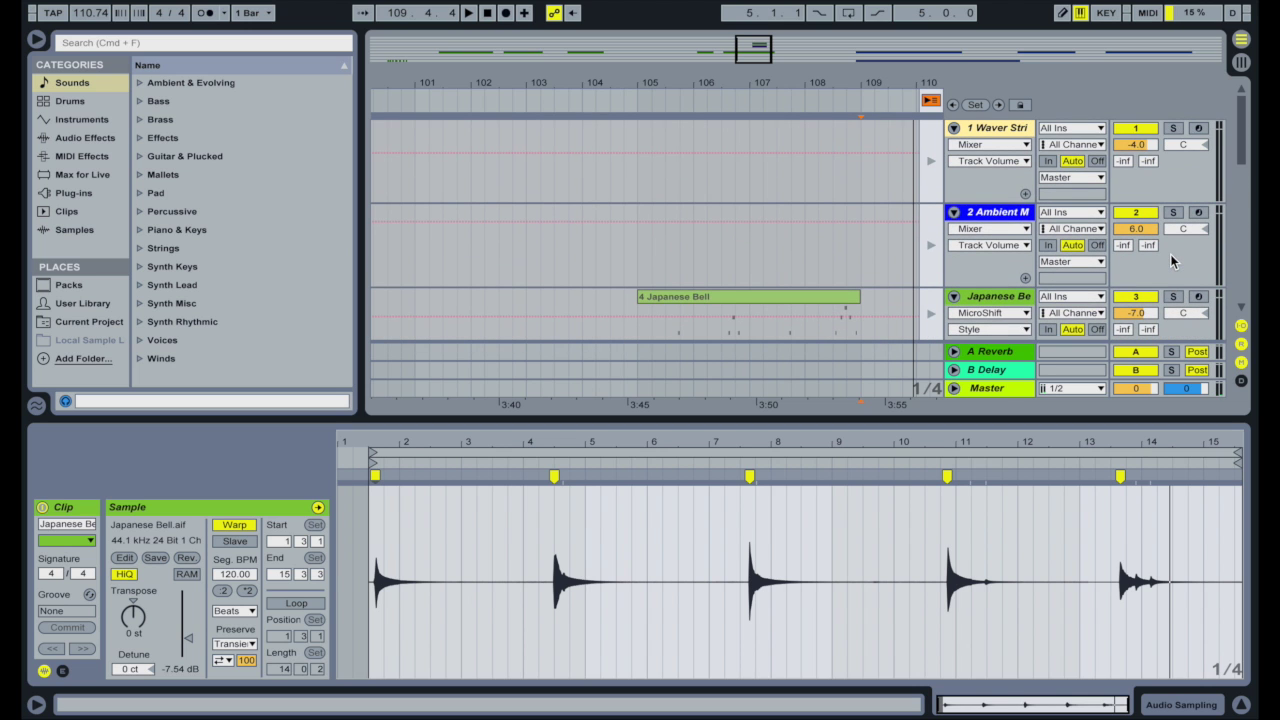
pyautogui.press('Tab')
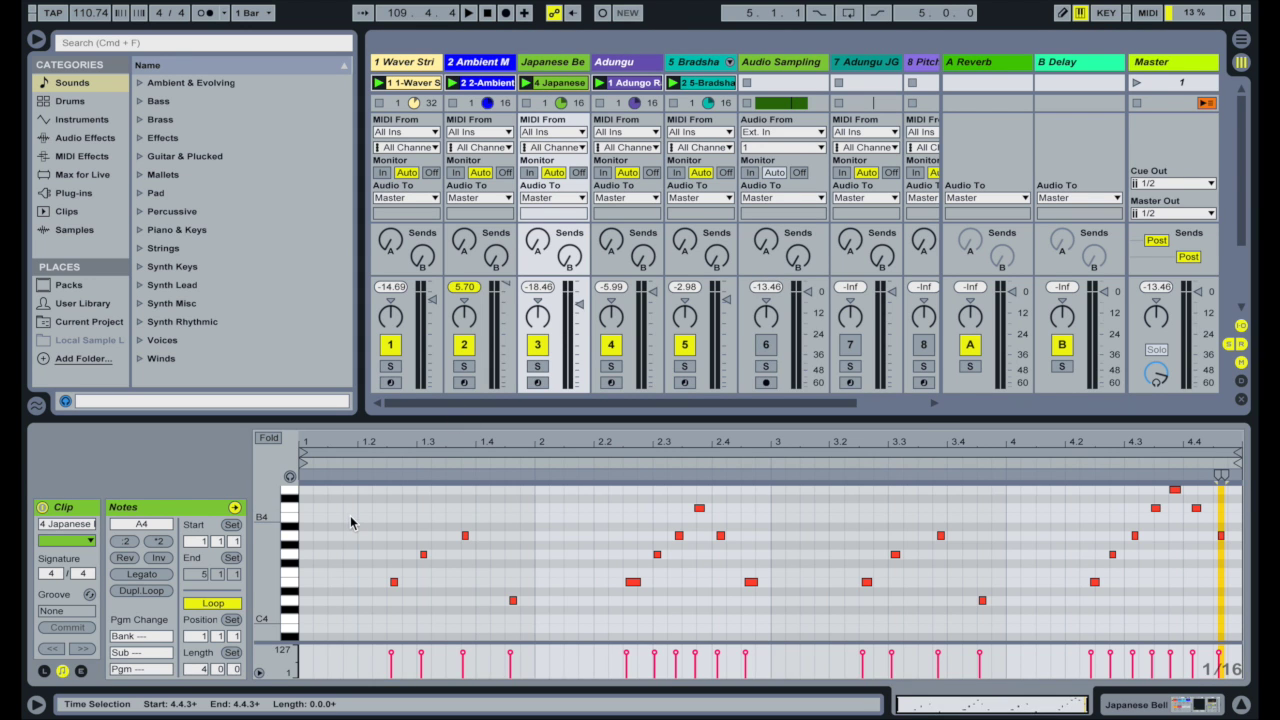
pyautogui.hotkey('shift', 'Tab')
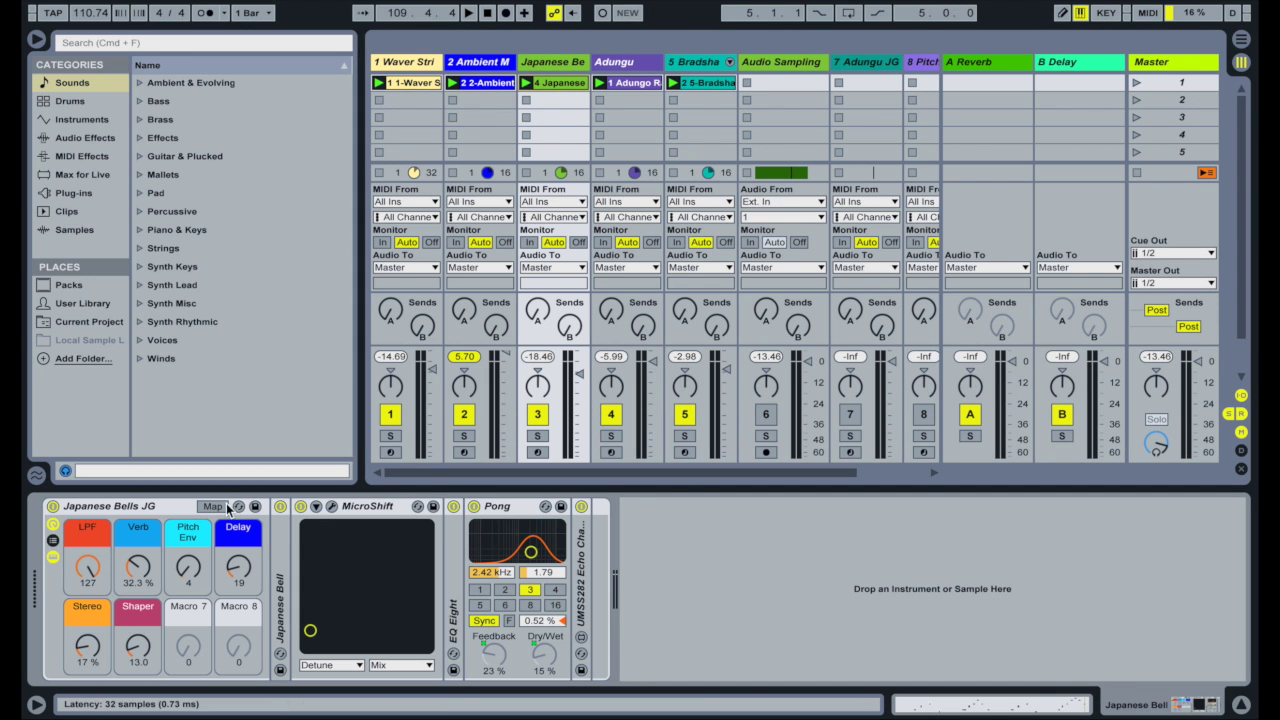
pyautogui.doubleClick(287, 565)
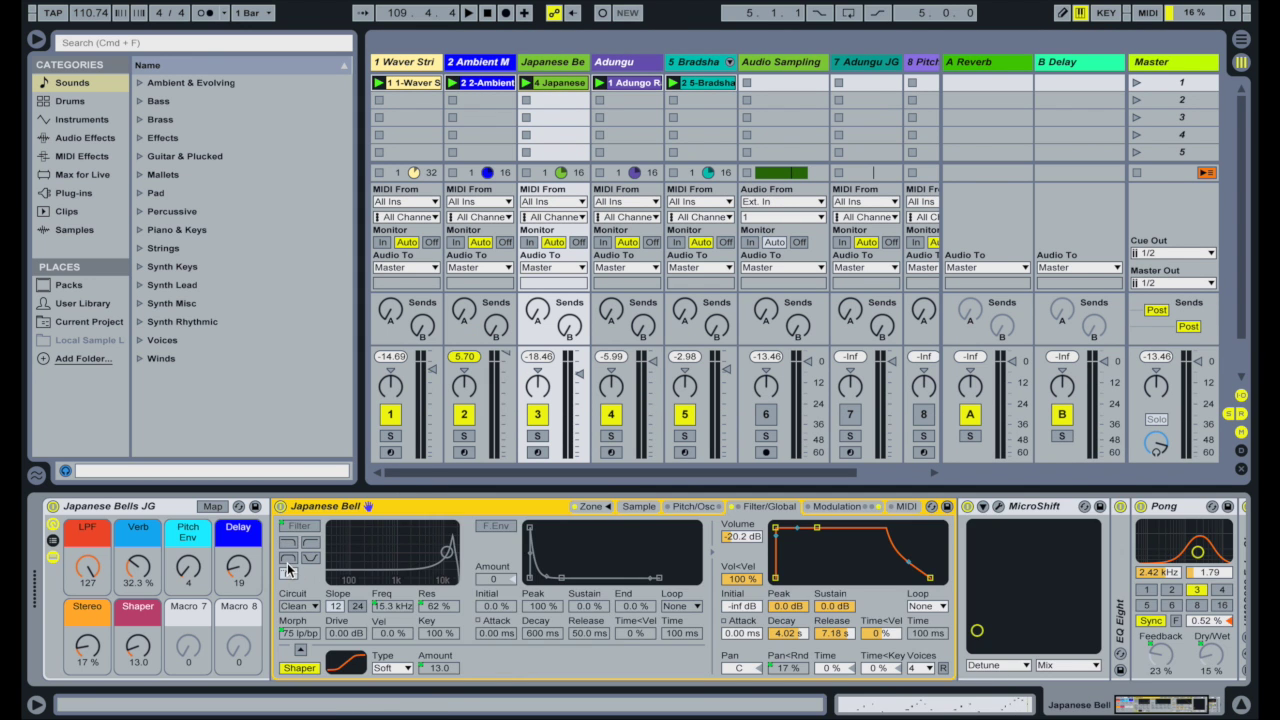
pyautogui.click(598, 508)
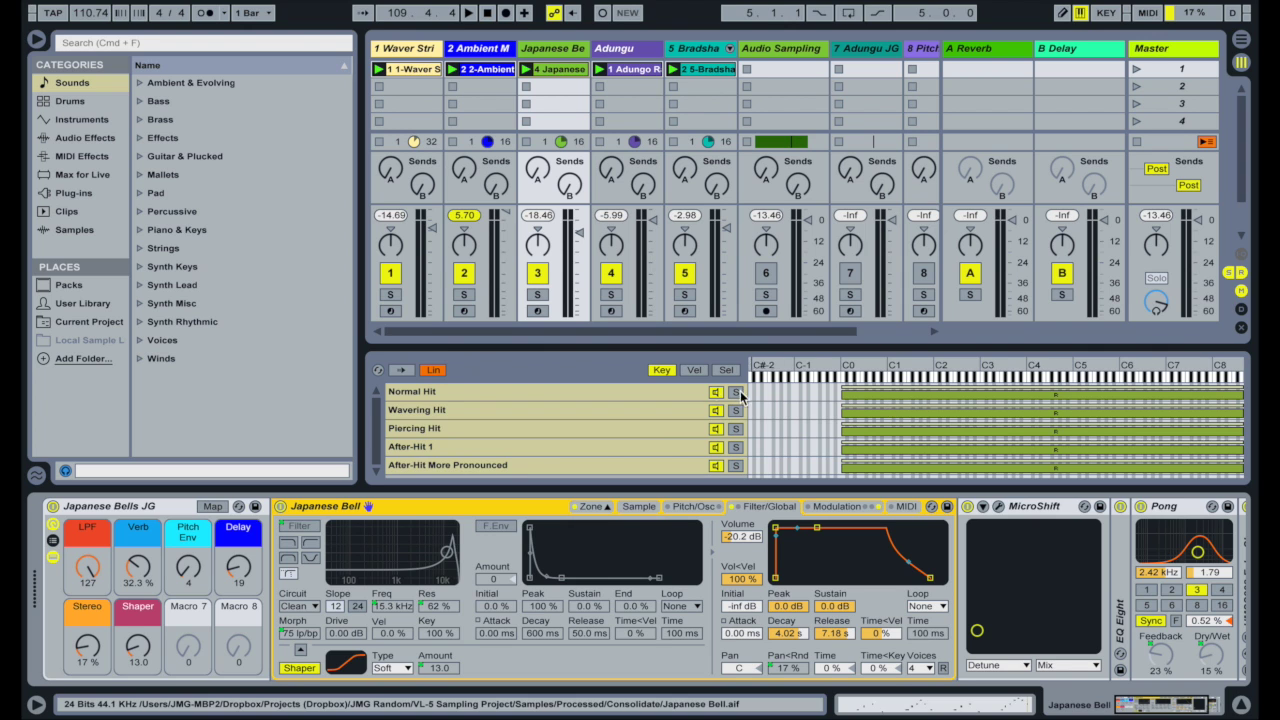
pyautogui.click(694, 370)
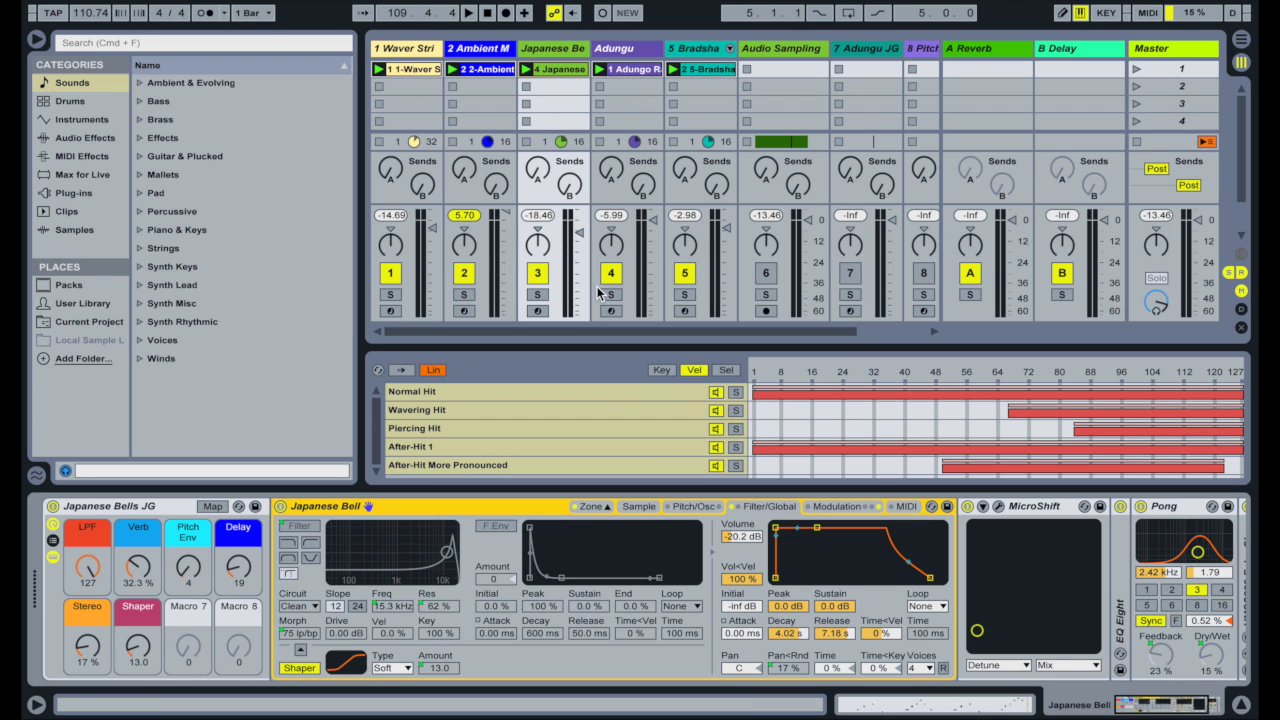
# - Solo the Japanese Bell track, launch its clip, and set the Stereo and Shaper macros to 0 and Verb to 66.9%
pyautogui.click(537, 294)
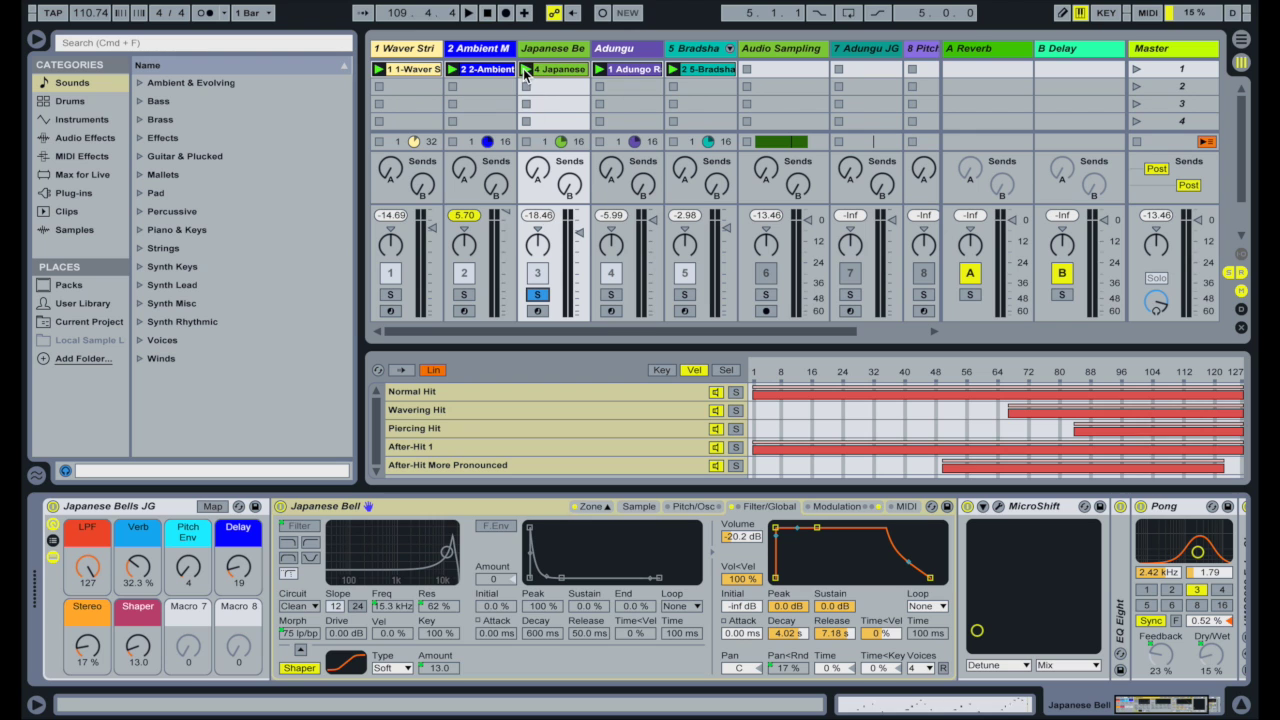
pyautogui.click(524, 70)
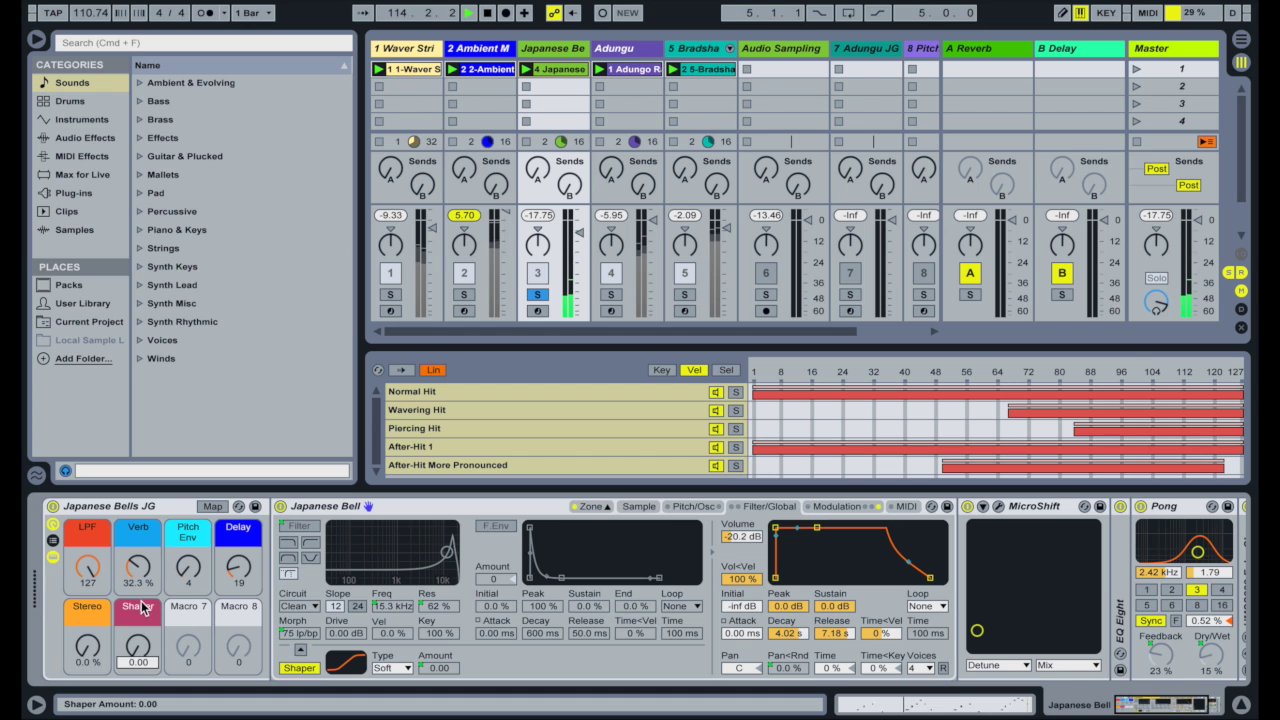
pyautogui.moveTo(138, 568); pyautogui.dragTo(138, 530)
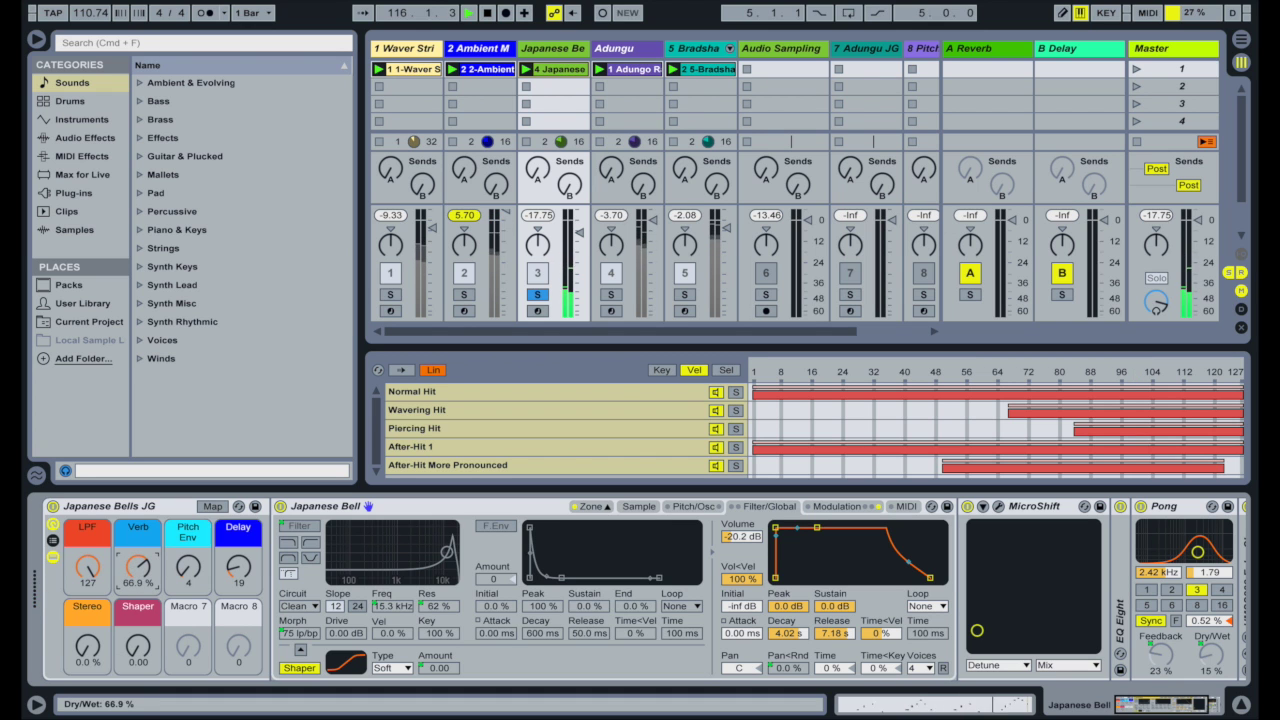
# - Check the rack's macro mappings, hide them, and set Verb to 34.6% and Delay to 32
pyautogui.click(212, 506)
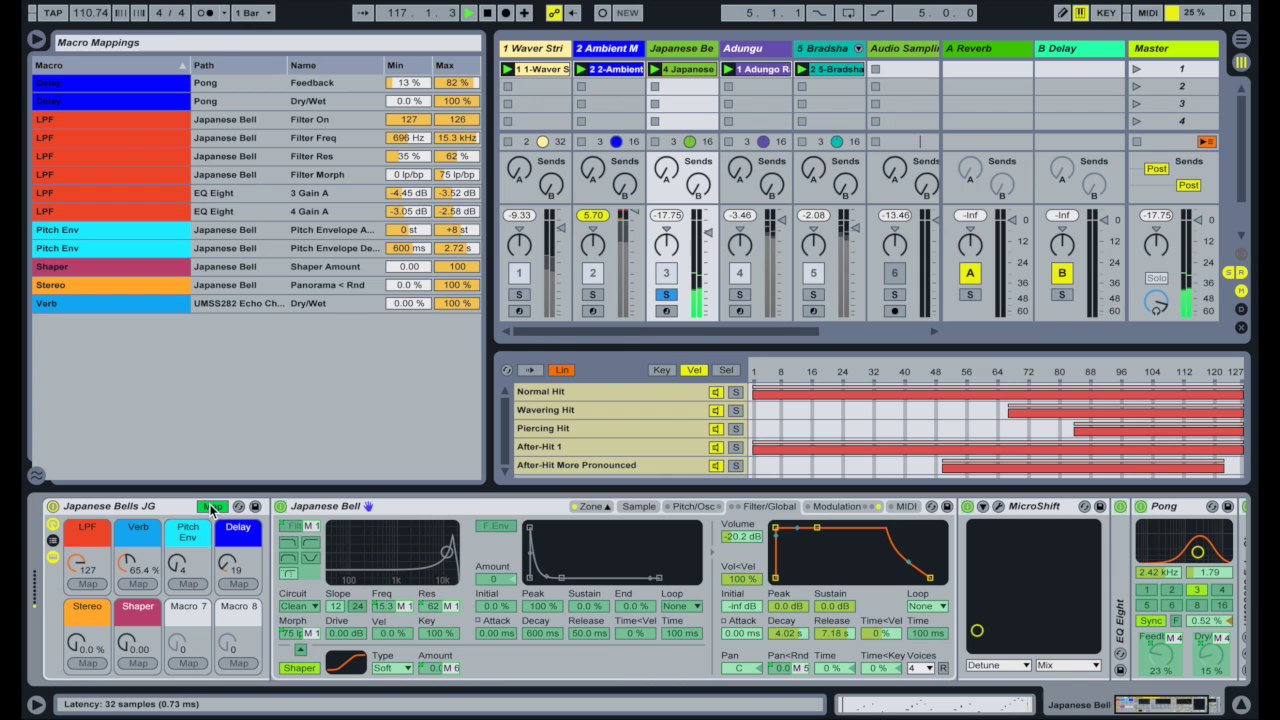
pyautogui.click(212, 506)
pyautogui.moveTo(138, 568); pyautogui.dragTo(138, 600)
pyautogui.moveTo(238, 568); pyautogui.dragTo(238, 550)
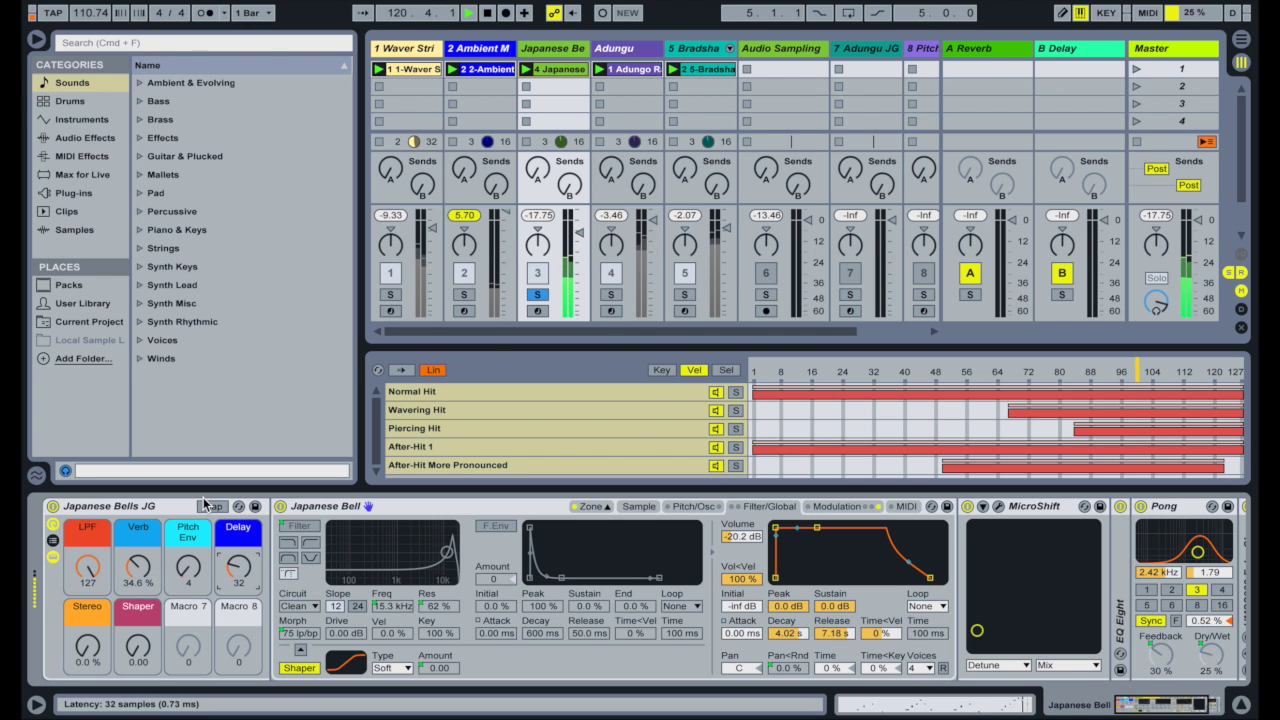
# - Inspect the Delay macro's mappings to Pong Dry/Wet and Feedback, and raise Delay to 123
pyautogui.click(212, 506)
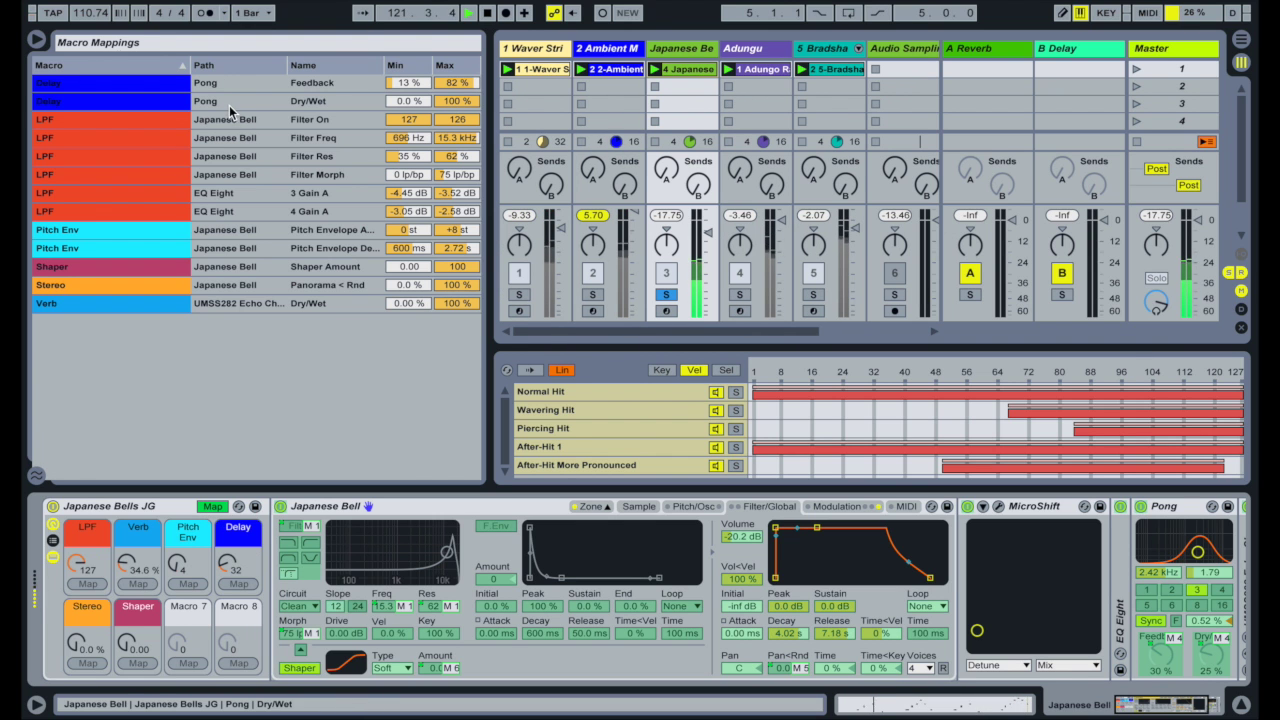
pyautogui.click(310, 104)
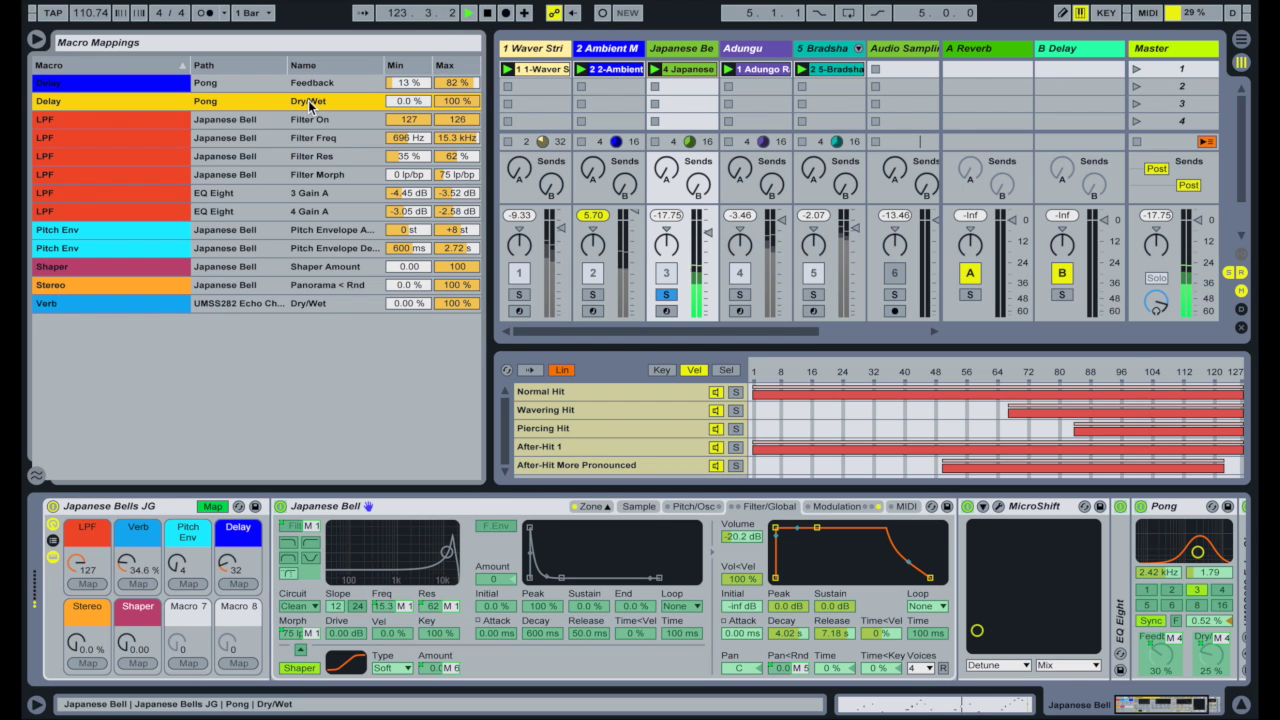
pyautogui.click(322, 86)
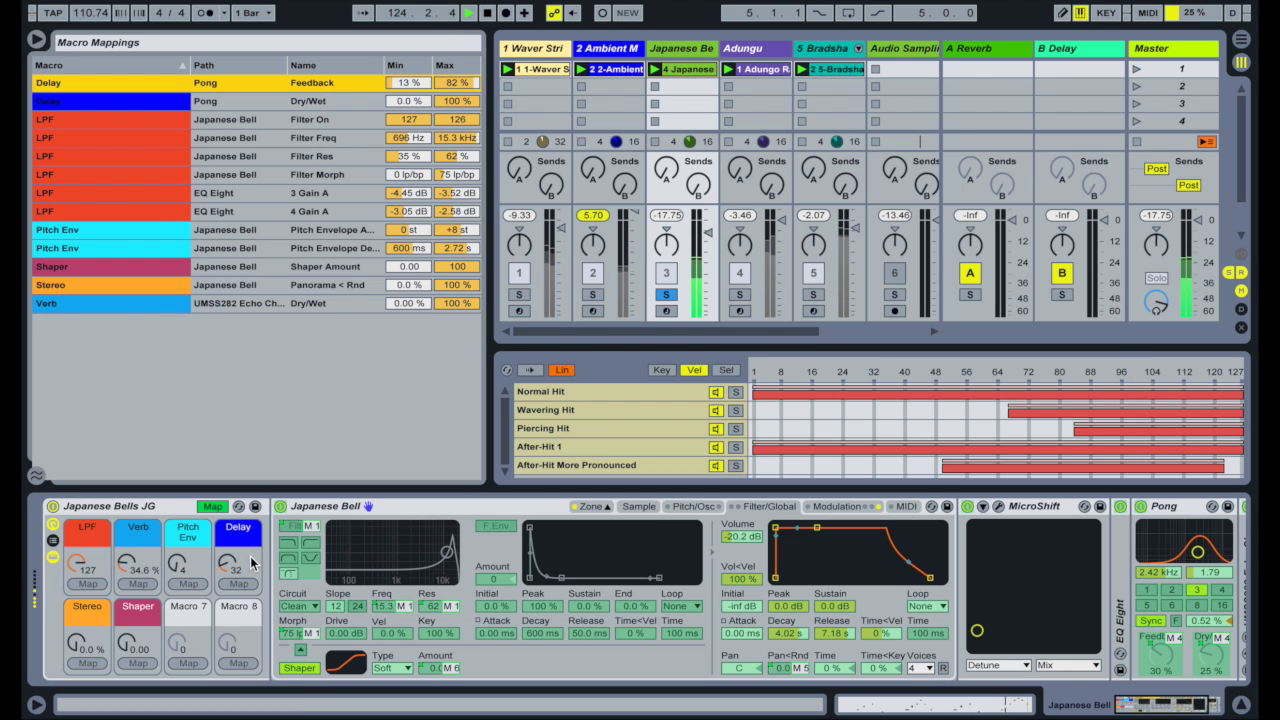
pyautogui.moveTo(228, 563); pyautogui.dragTo(228, 509)
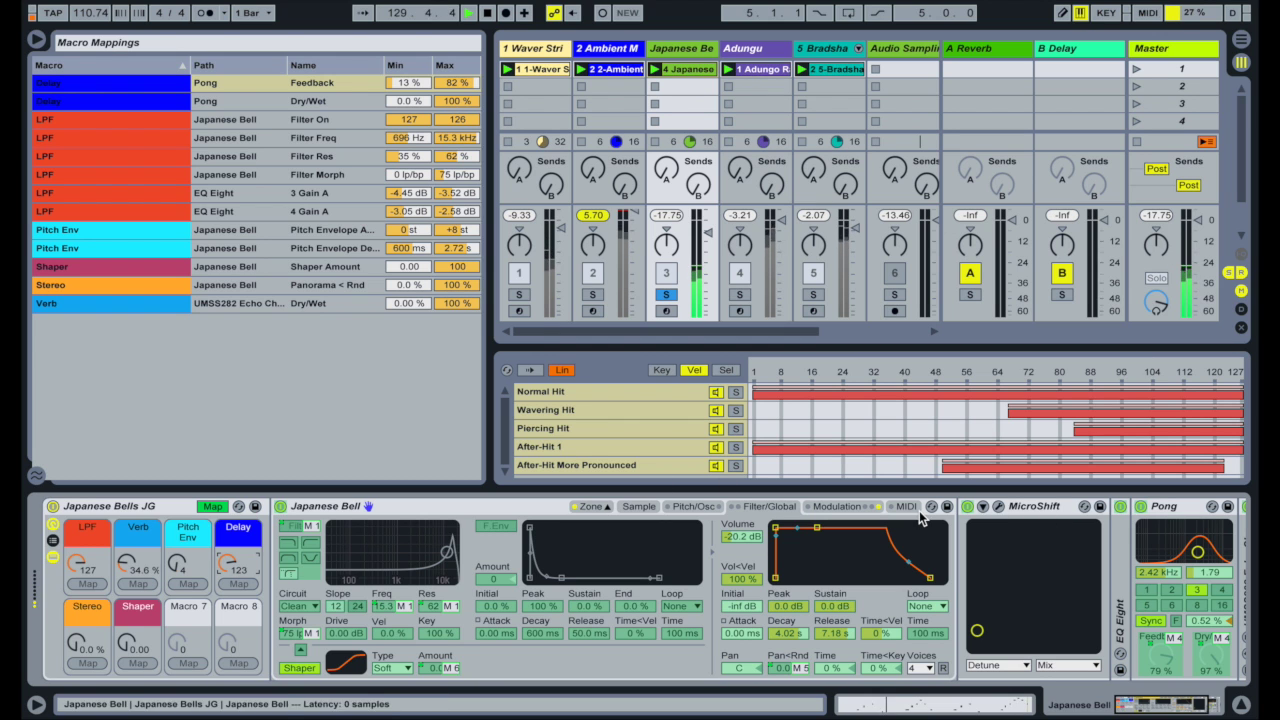
# - Show the Sampler's pitch envelope, inspect its decay mapping, and set Pitch Env to 59, Verb to 21.3% and Delay to 17
pyautogui.click(697, 507)
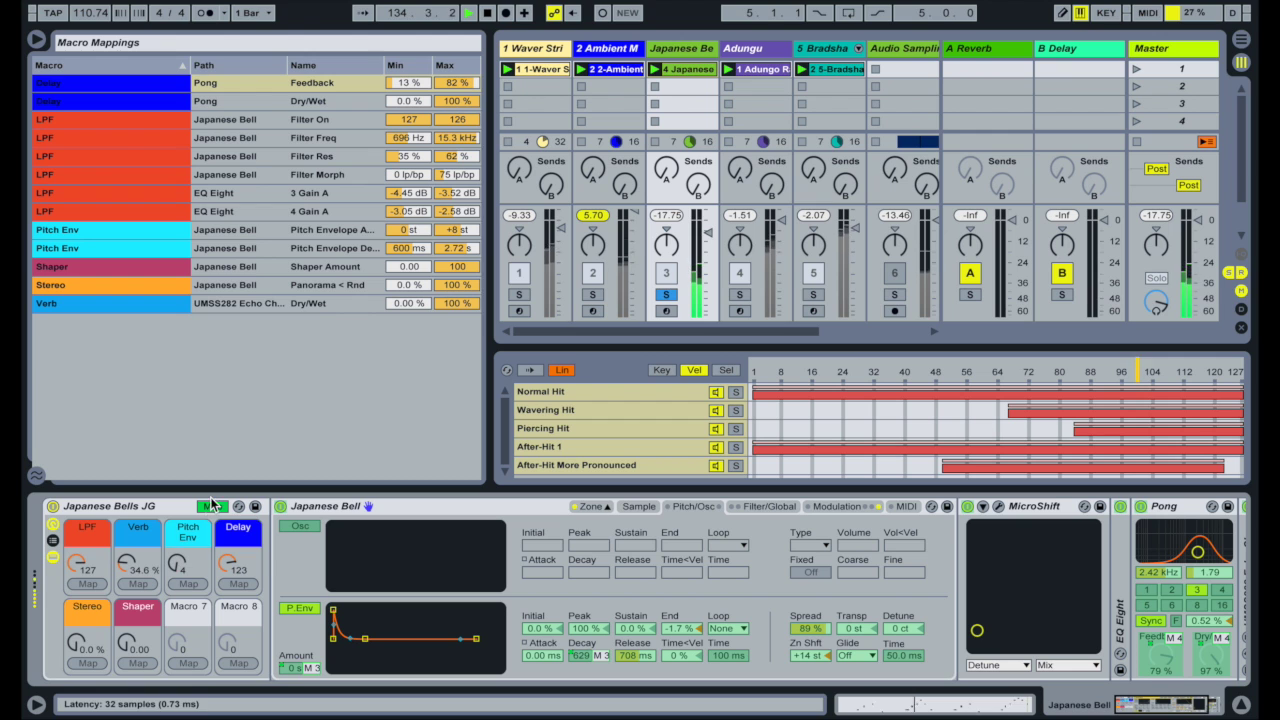
pyautogui.moveTo(178, 563); pyautogui.dragTo(178, 545)
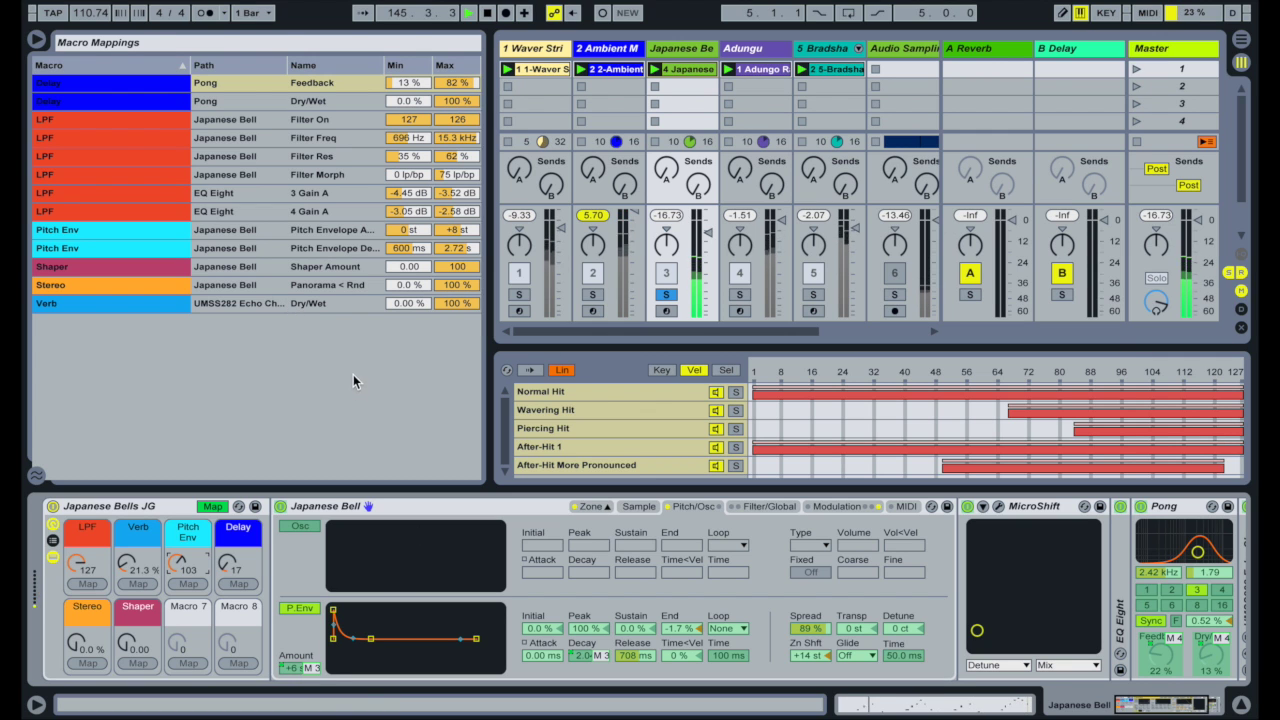
pyautogui.click(318, 250)
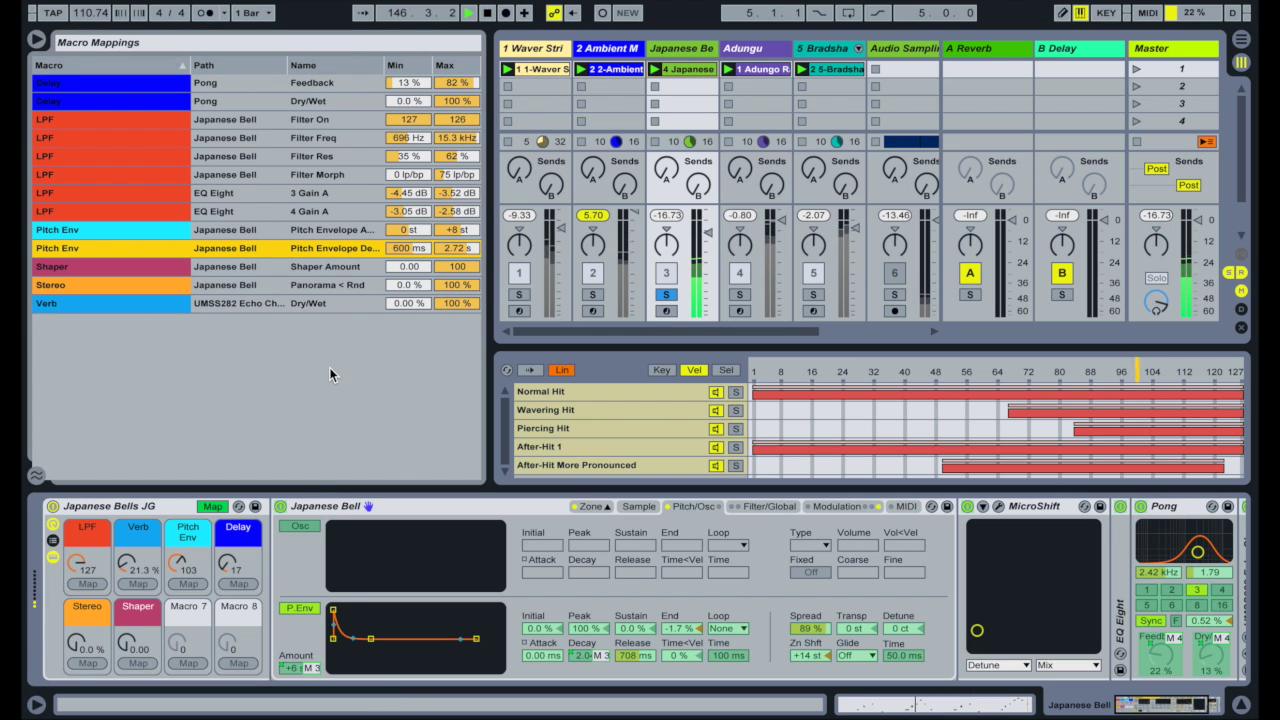
pyautogui.moveTo(188, 575)
pyautogui.mouseDown()
pyautogui.moveTo(188, 545)
pyautogui.moveTo(188, 571)
pyautogui.mouseUp()
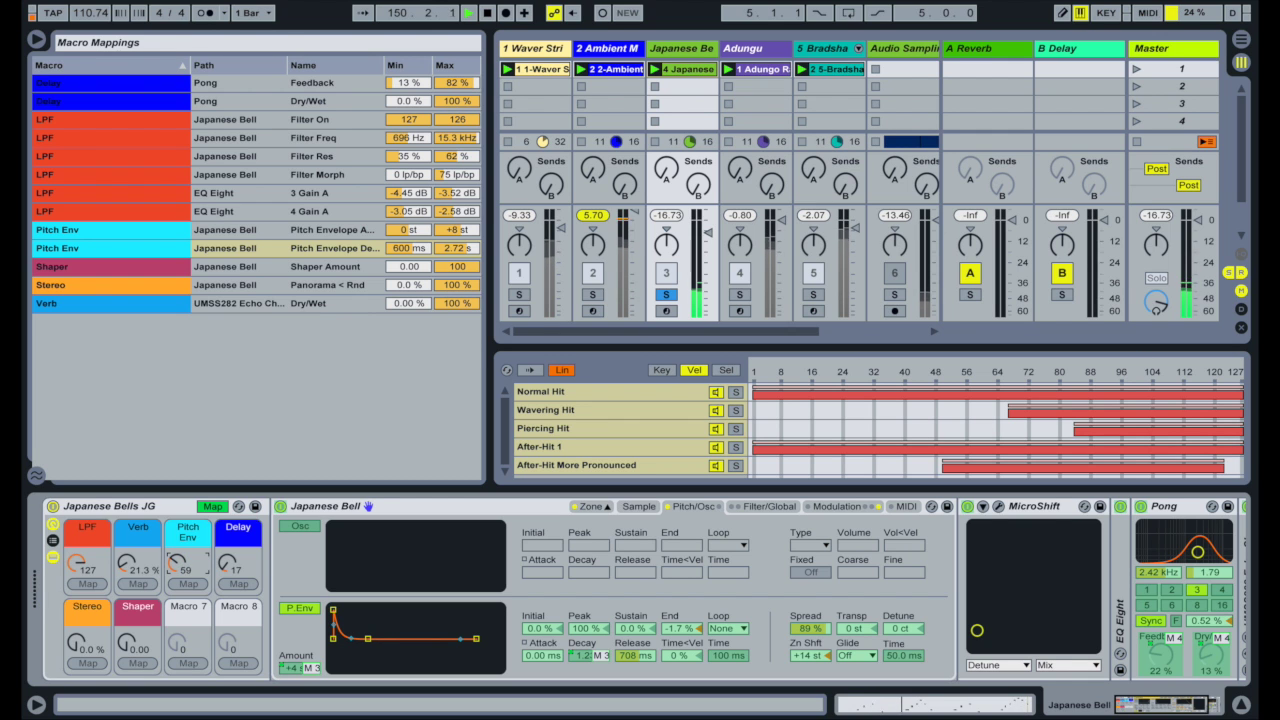
# - Show the Sampler's filter and global settings, leave macro mapping, and review the Shaper types, keeping Soft
pyautogui.click(640, 507)
pyautogui.hotkey('ctrl', 'alt', 'i')
pyautogui.click(696, 508)
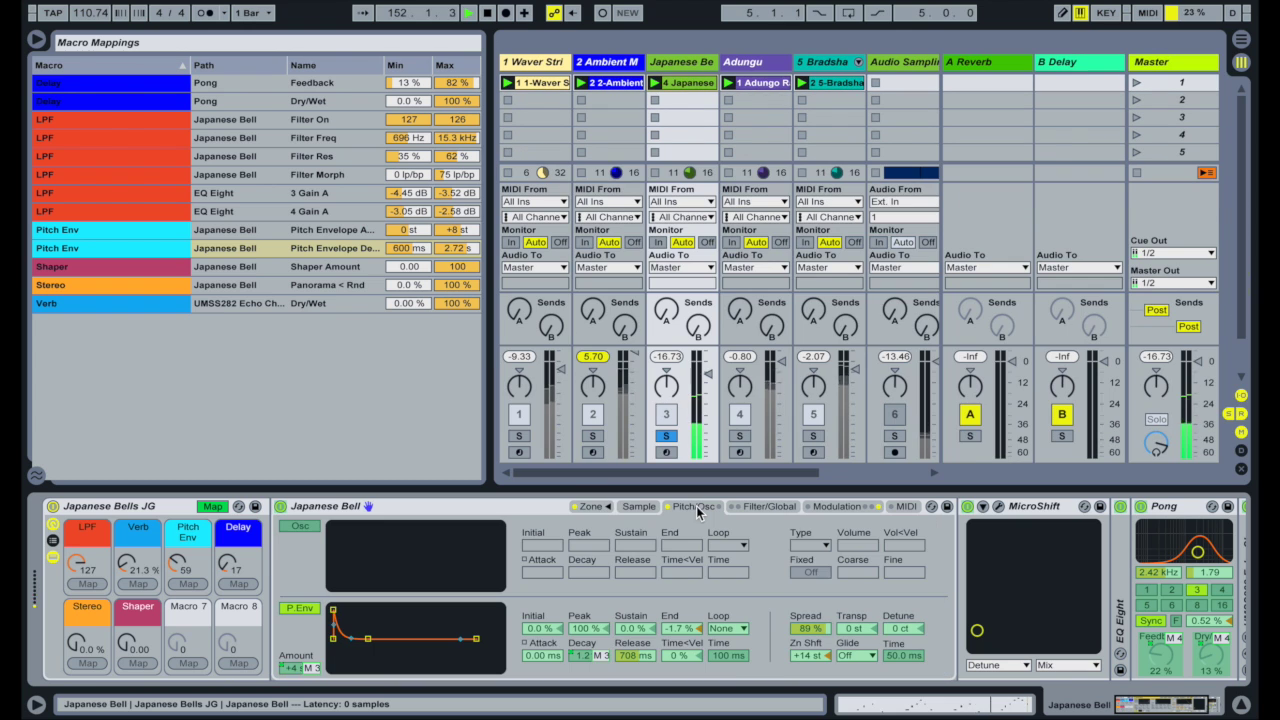
pyautogui.click(768, 507)
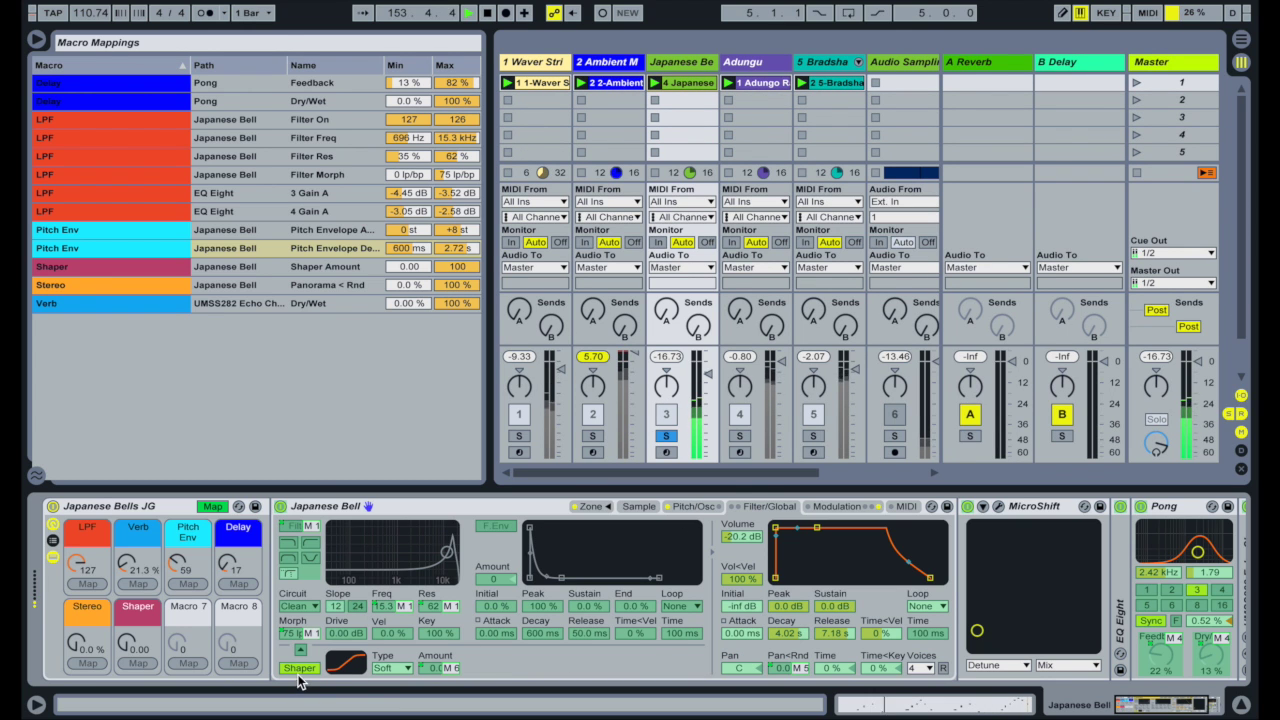
pyautogui.click(215, 507)
pyautogui.click(391, 668)
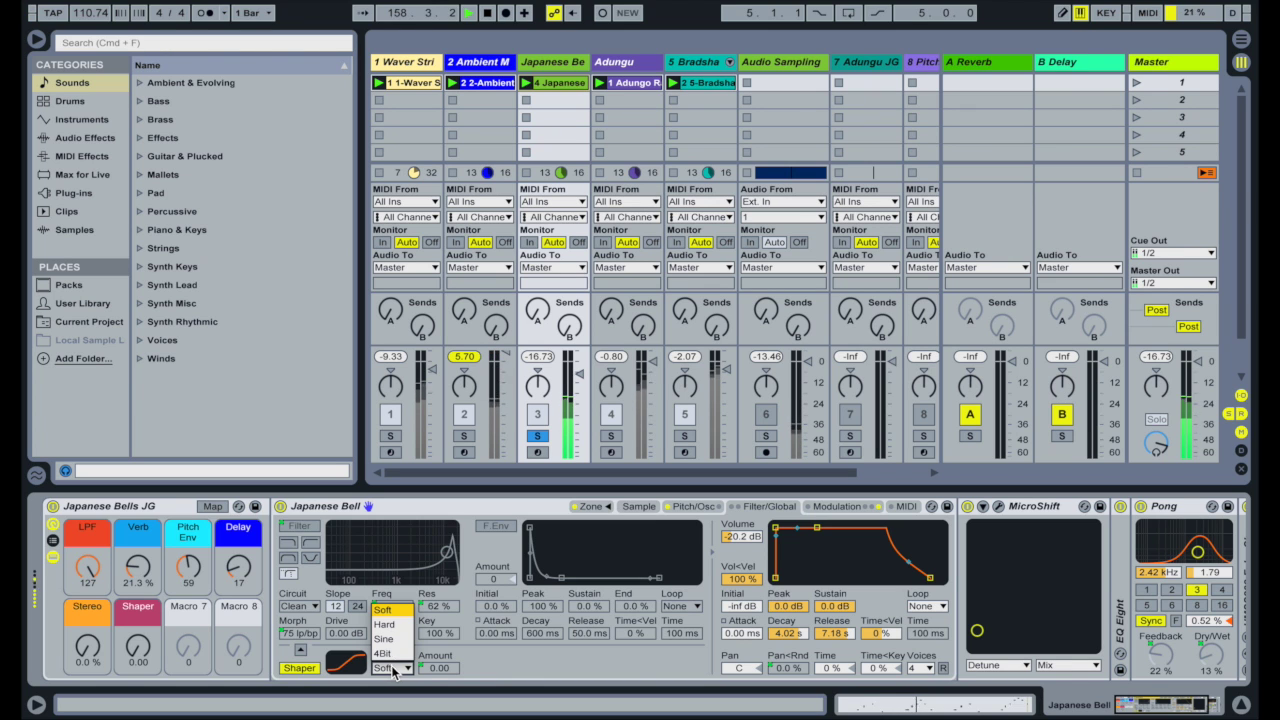
pyautogui.click(391, 670)
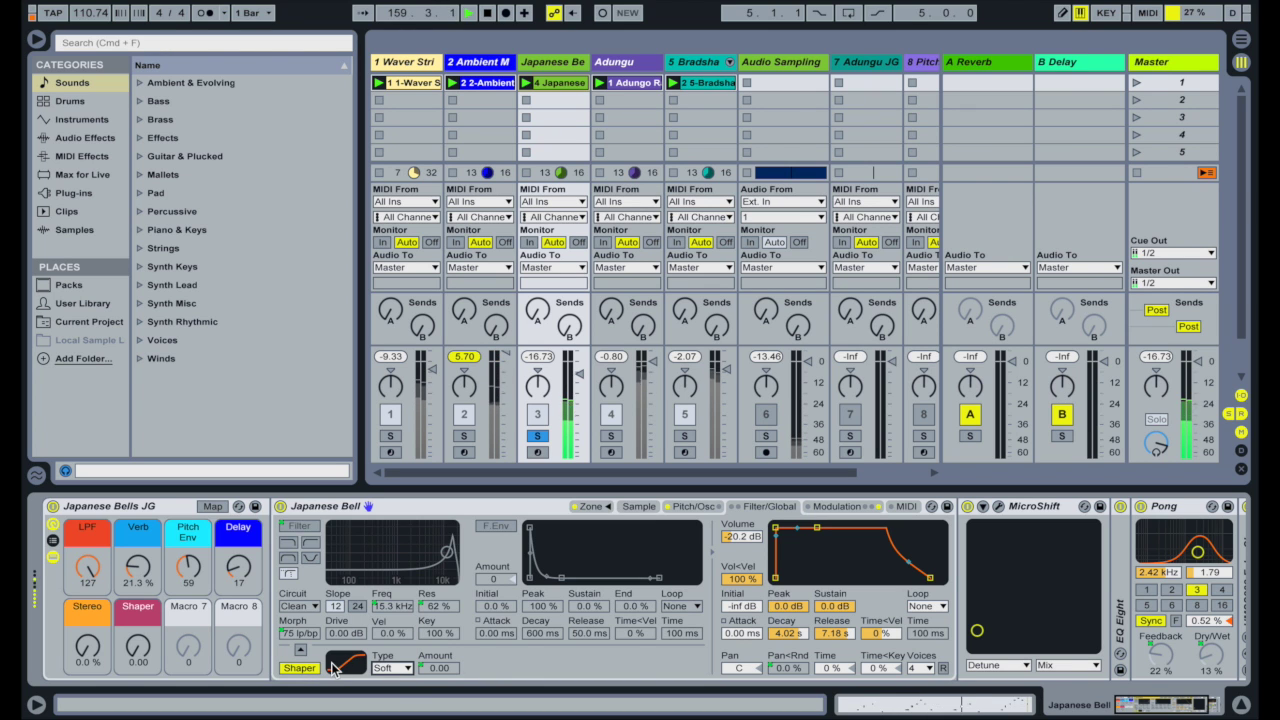
pyautogui.click(393, 670)
pyautogui.click(487, 662)
# - Audition the Shaper macro at 71 and 100, and settle on Shaper 64, Pitch Env 26 and Stereo 31%
pyautogui.moveTo(445, 665); pyautogui.dragTo(445, 578)
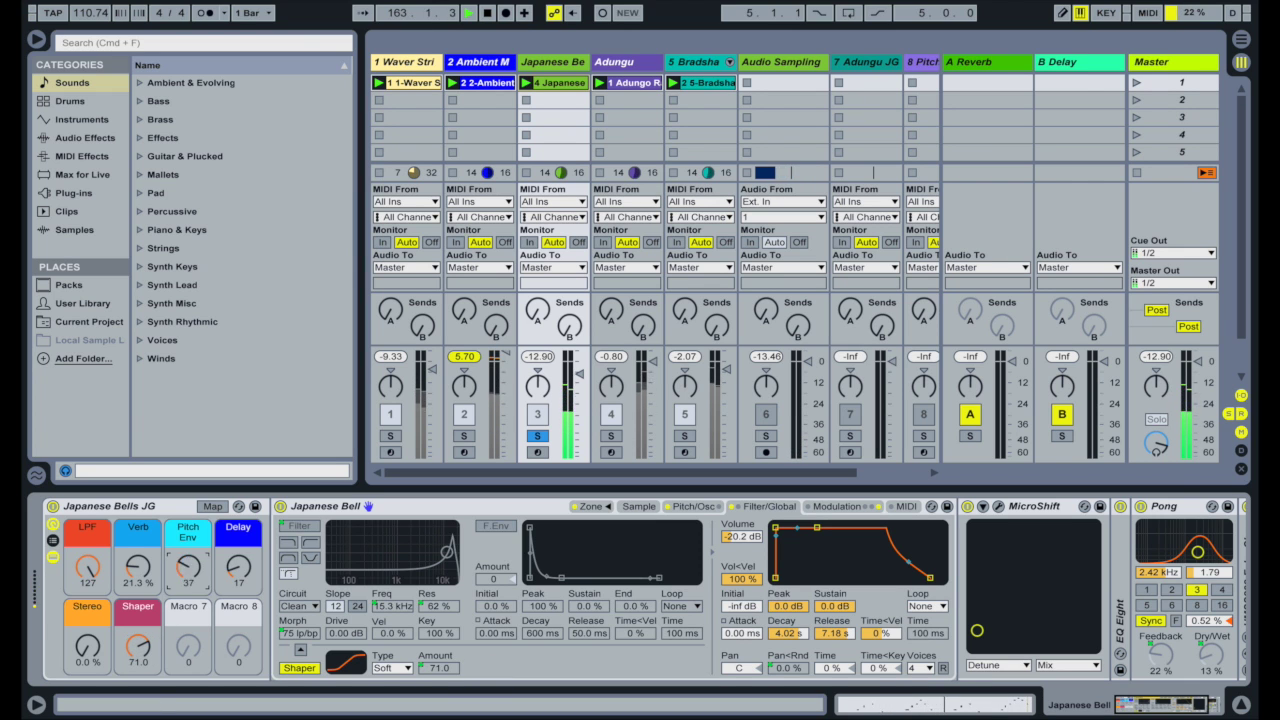
pyautogui.moveTo(440, 667); pyautogui.dragTo(440, 640)
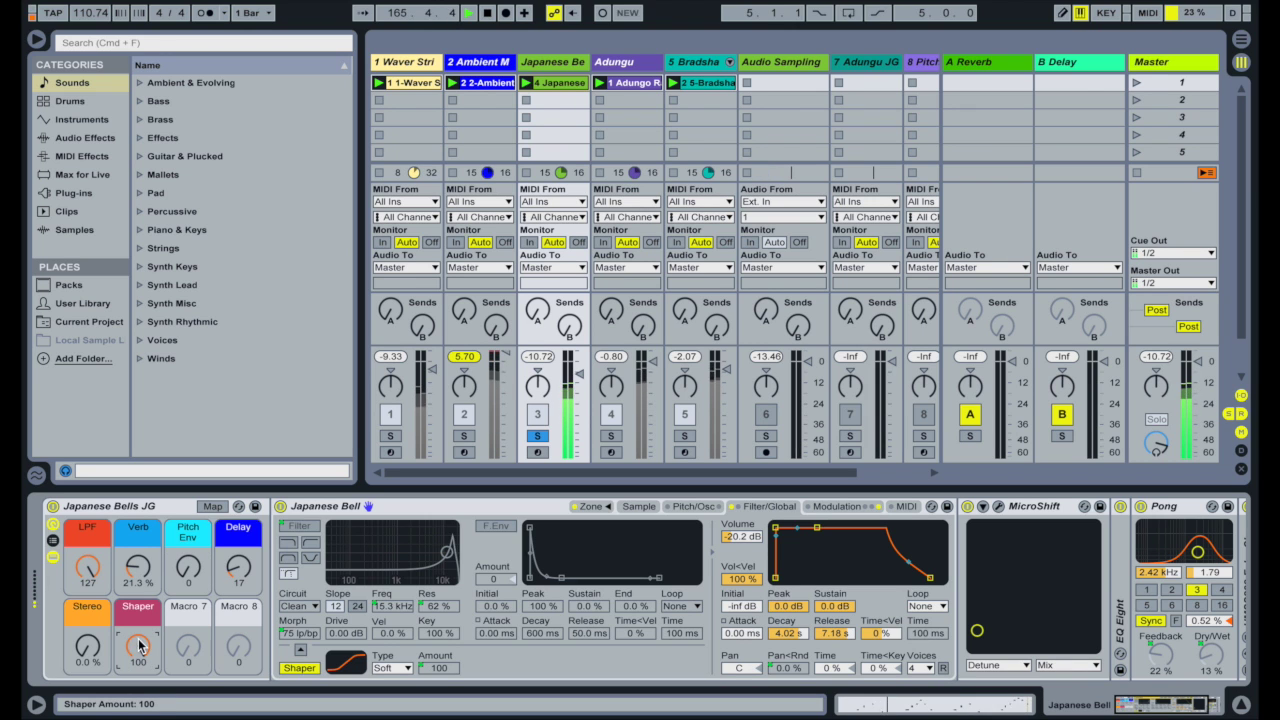
pyautogui.moveTo(138, 646); pyautogui.dragTo(138, 672)
pyautogui.moveTo(88, 646); pyautogui.dragTo(88, 624)
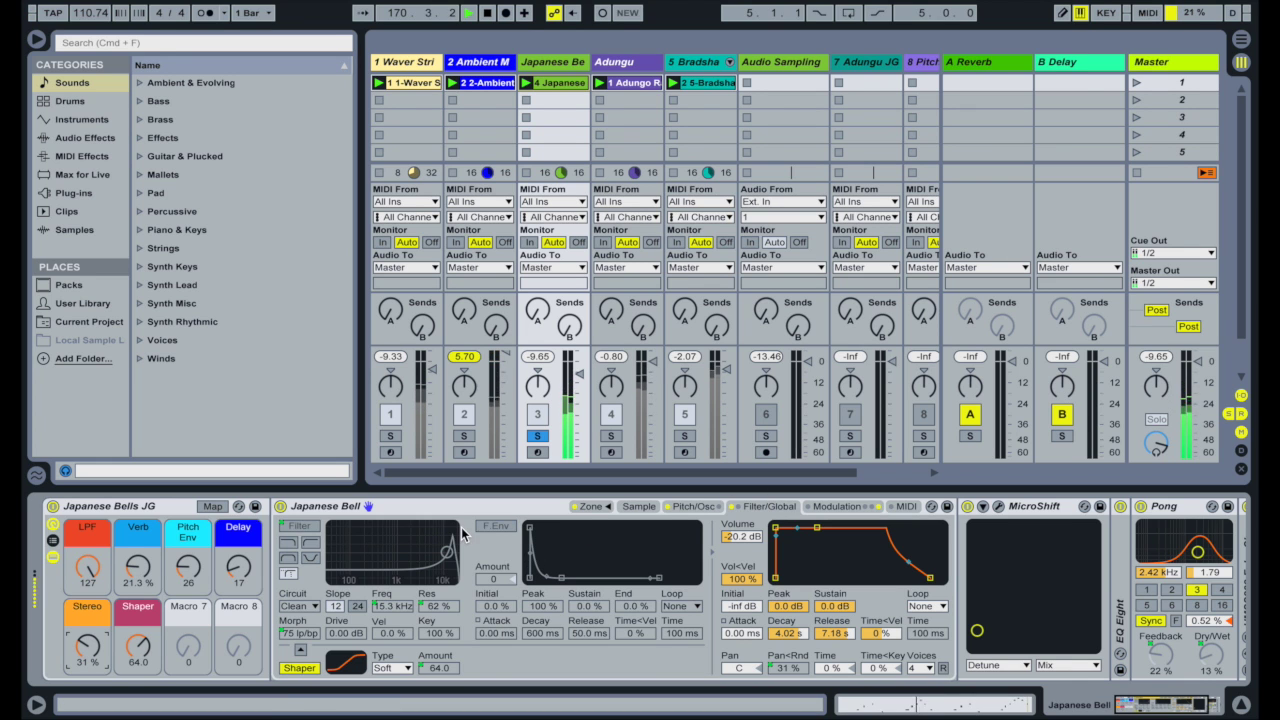
# - Lower the LPF macro to 82, review its filter mappings, and set LPF to 92 and Pitch Env to 30
pyautogui.moveTo(88, 567); pyautogui.dragTo(88, 603)
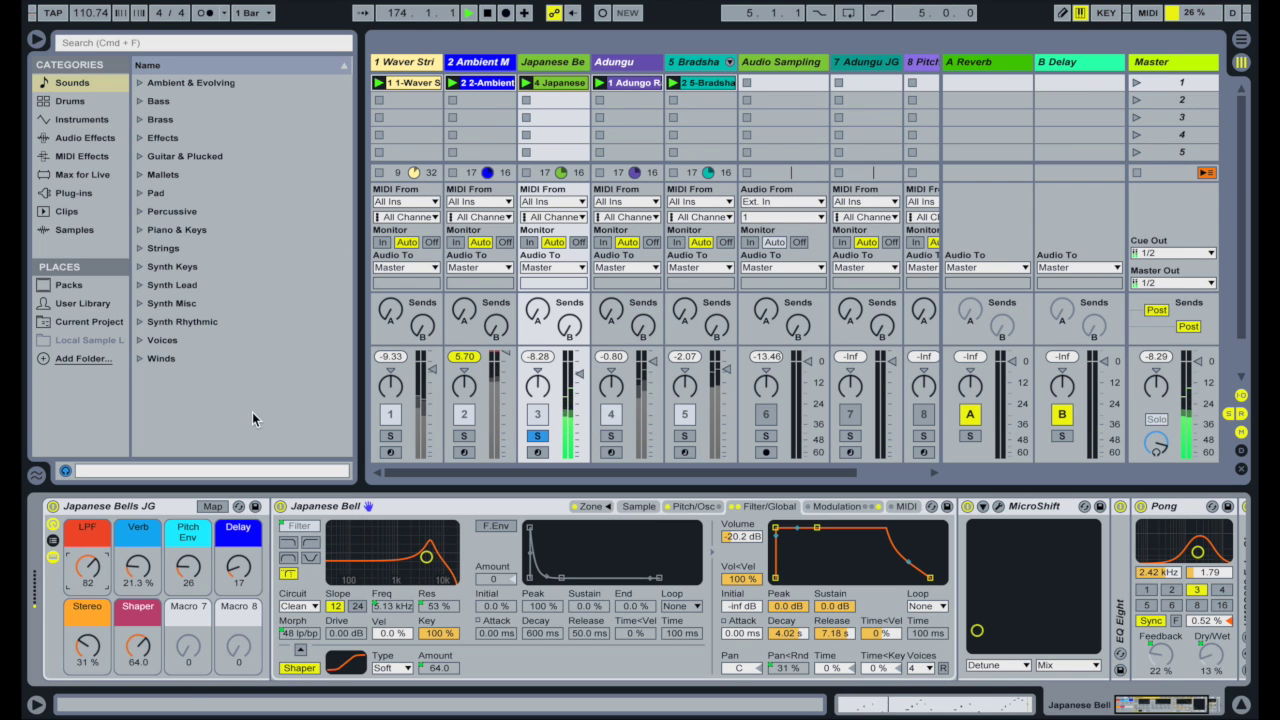
pyautogui.click(219, 506)
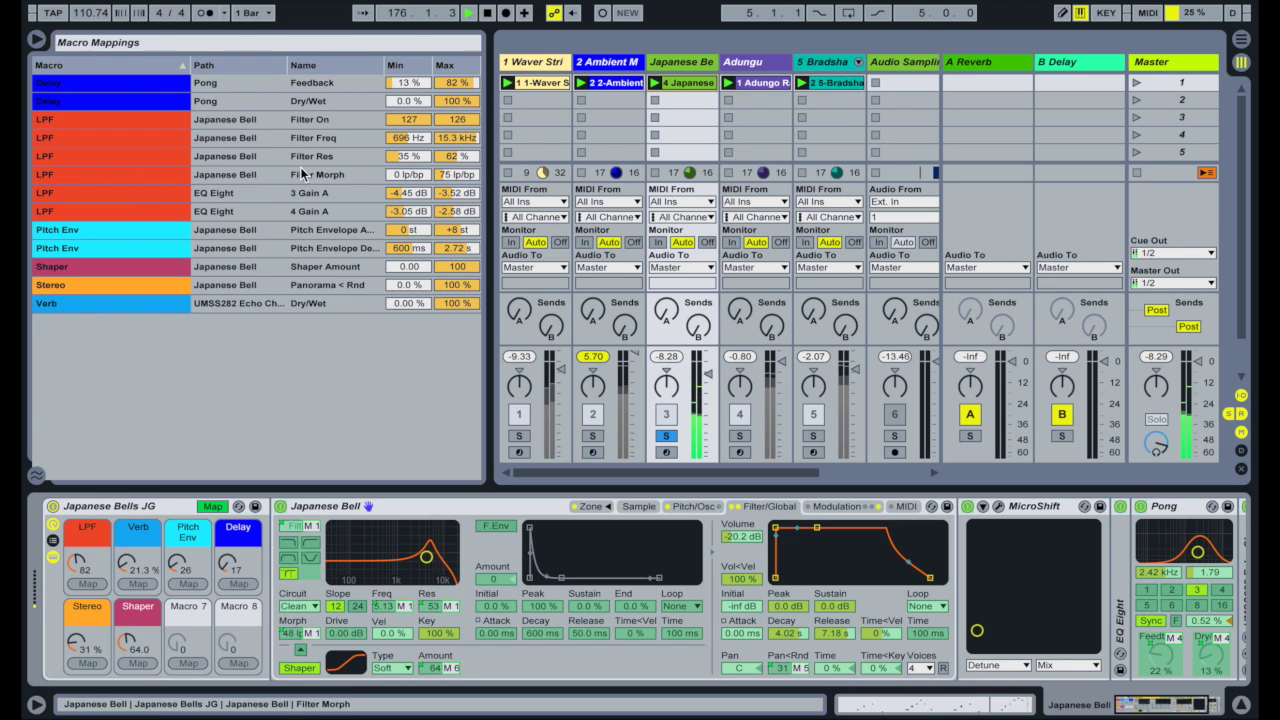
pyautogui.moveTo(76, 563); pyautogui.dragTo(76, 548)
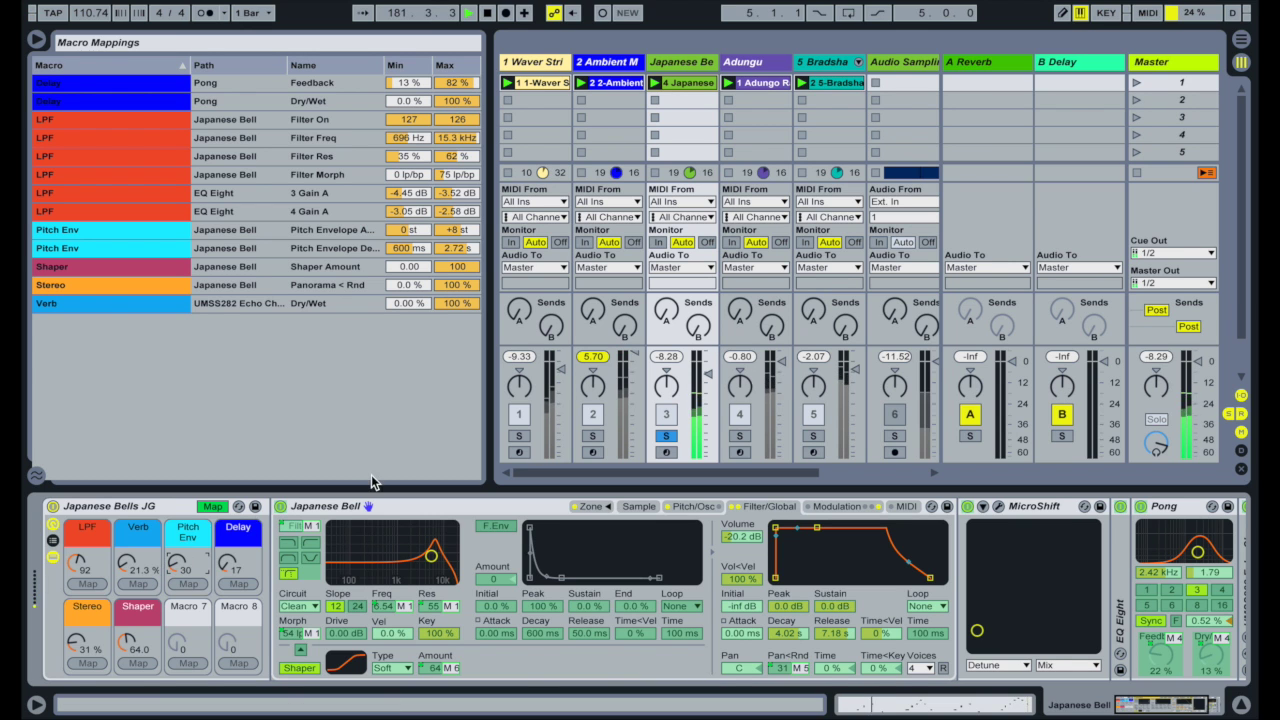
# - Stop playback, move the solo from Japanese Bell to the Waver Strings track, open its rack and set the BitCrush macro to 0
pyautogui.scroll(-3, 700, 256)
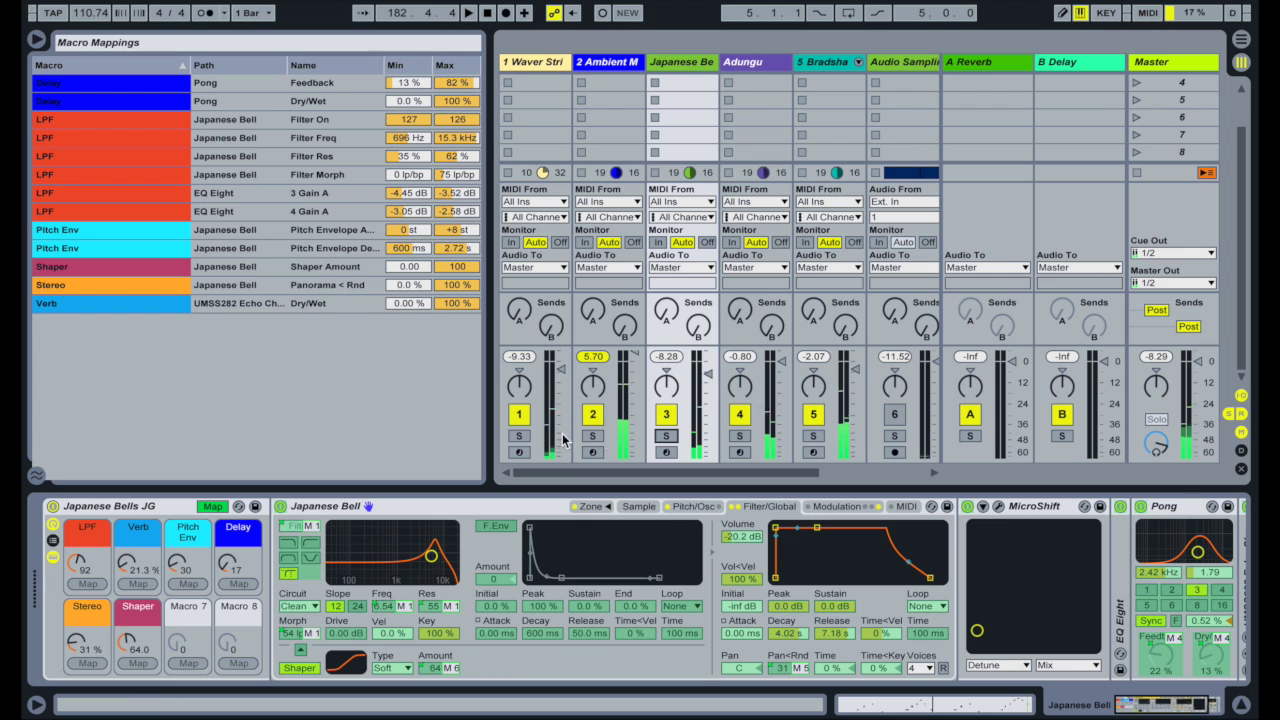
pyautogui.click(519, 436)
pyautogui.click(545, 63)
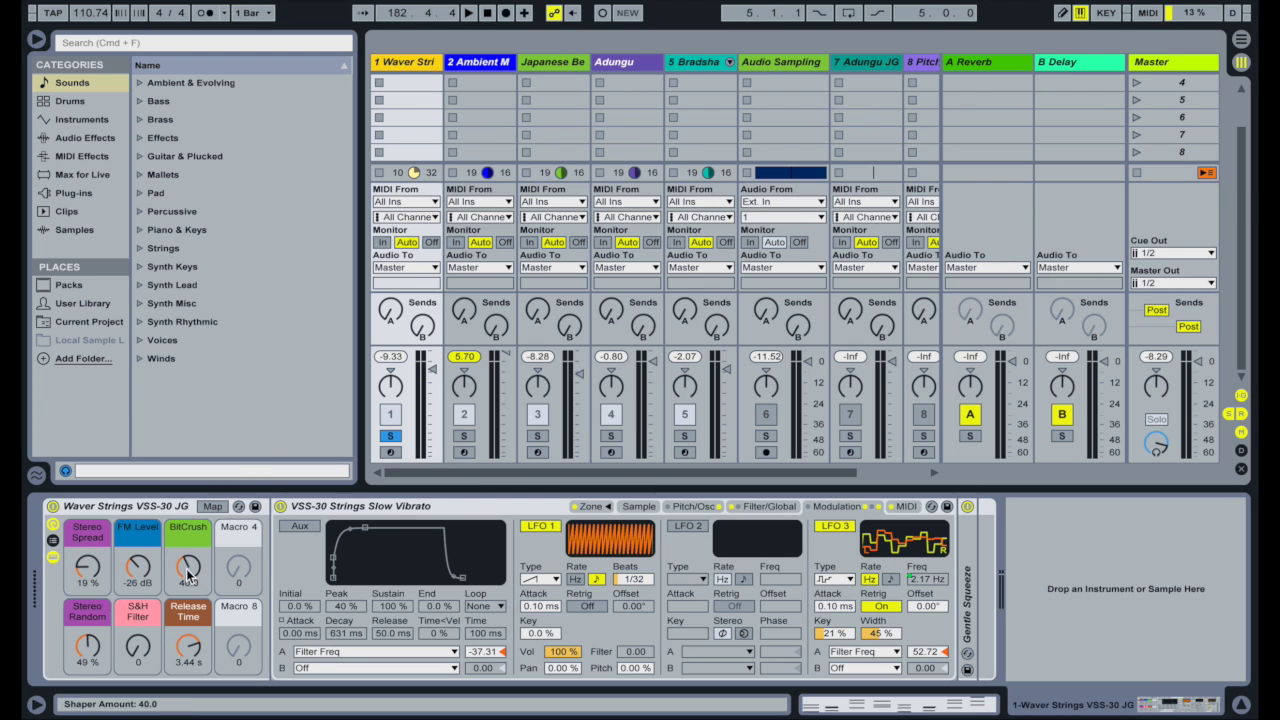
pyautogui.moveTo(190, 570); pyautogui.dragTo(190, 640)
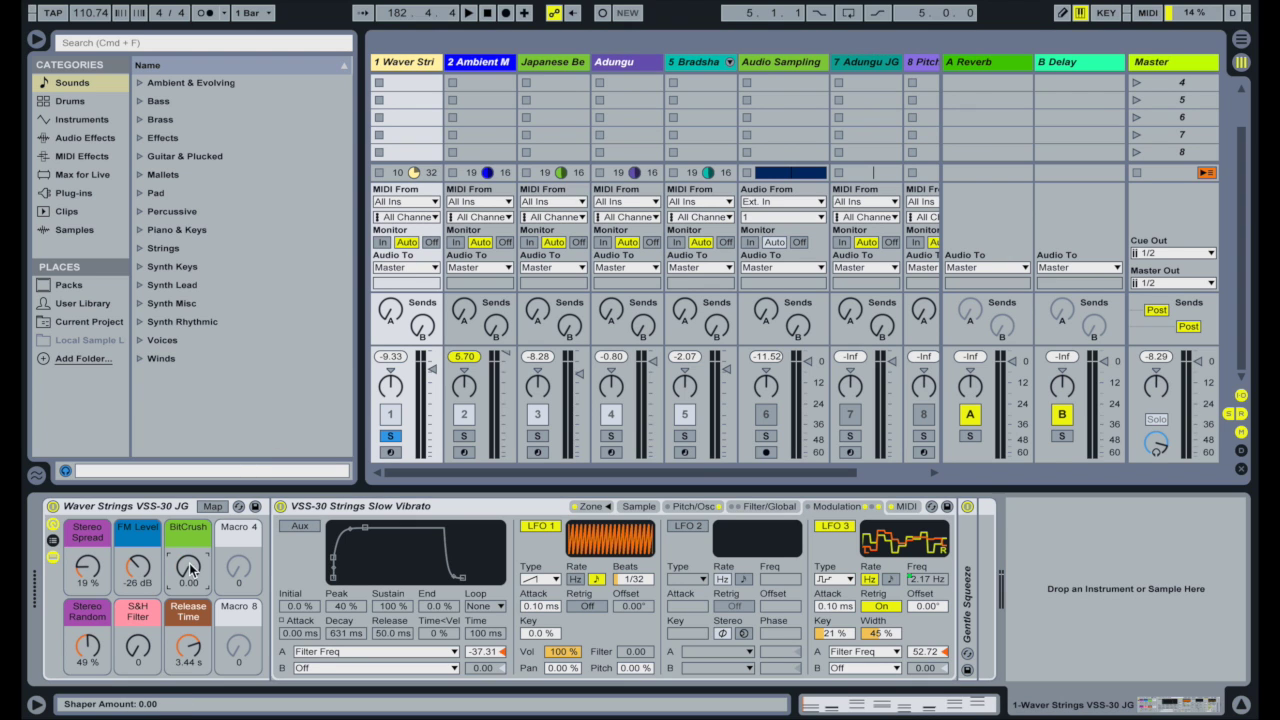
# - Set the FM Level macro to -inf dB and Stereo Spread and Stereo Random to 0%, and launch the Waver Strings clip in scene 1
pyautogui.moveTo(121, 571); pyautogui.dragTo(88, 690)
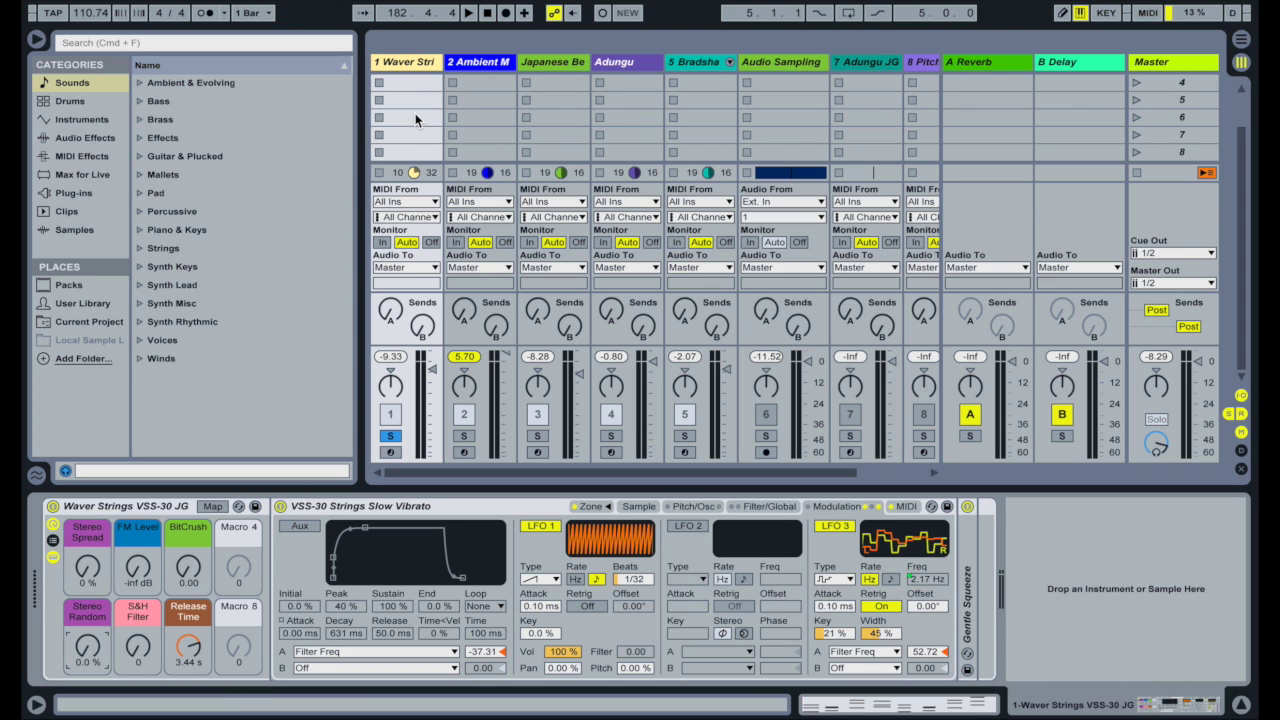
pyautogui.scroll(3, 415, 113)
pyautogui.click(380, 82)
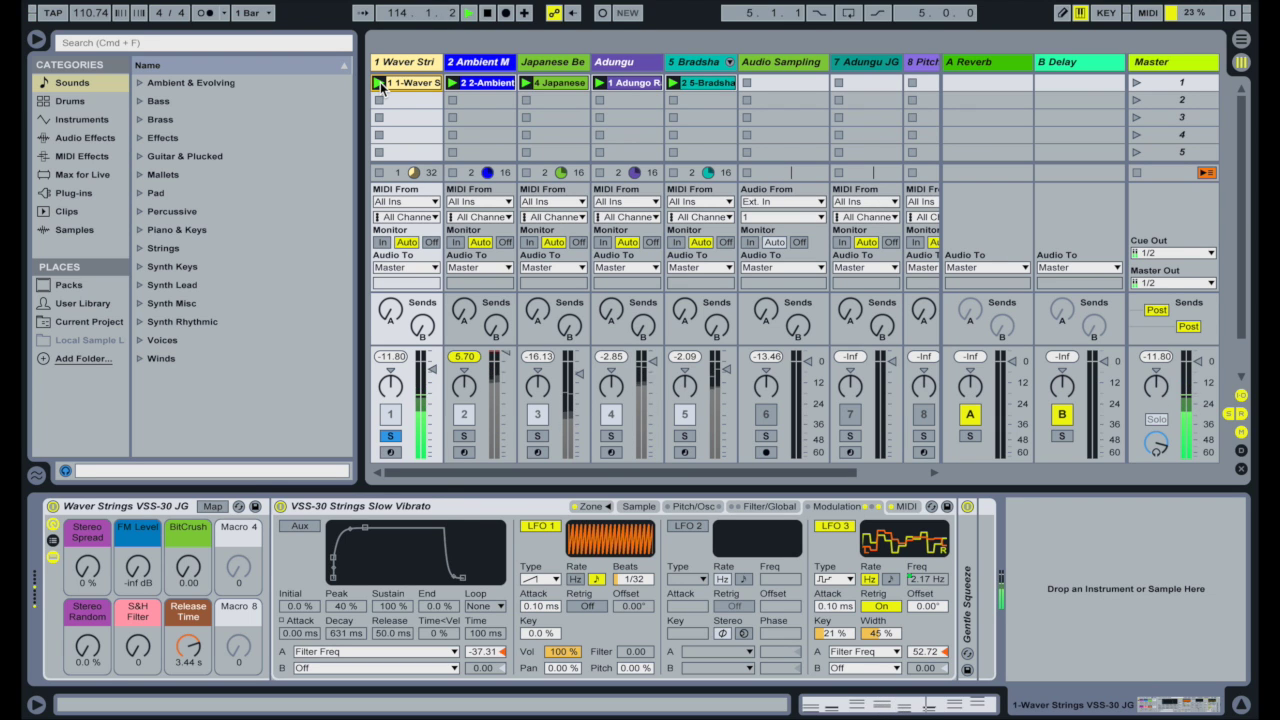
# - Raise the Stereo Spread macro to 52%, show the Sampler's filter and oscillator settings including Spread, and settle on 57%
pyautogui.moveTo(88, 582); pyautogui.dragTo(88, 560)
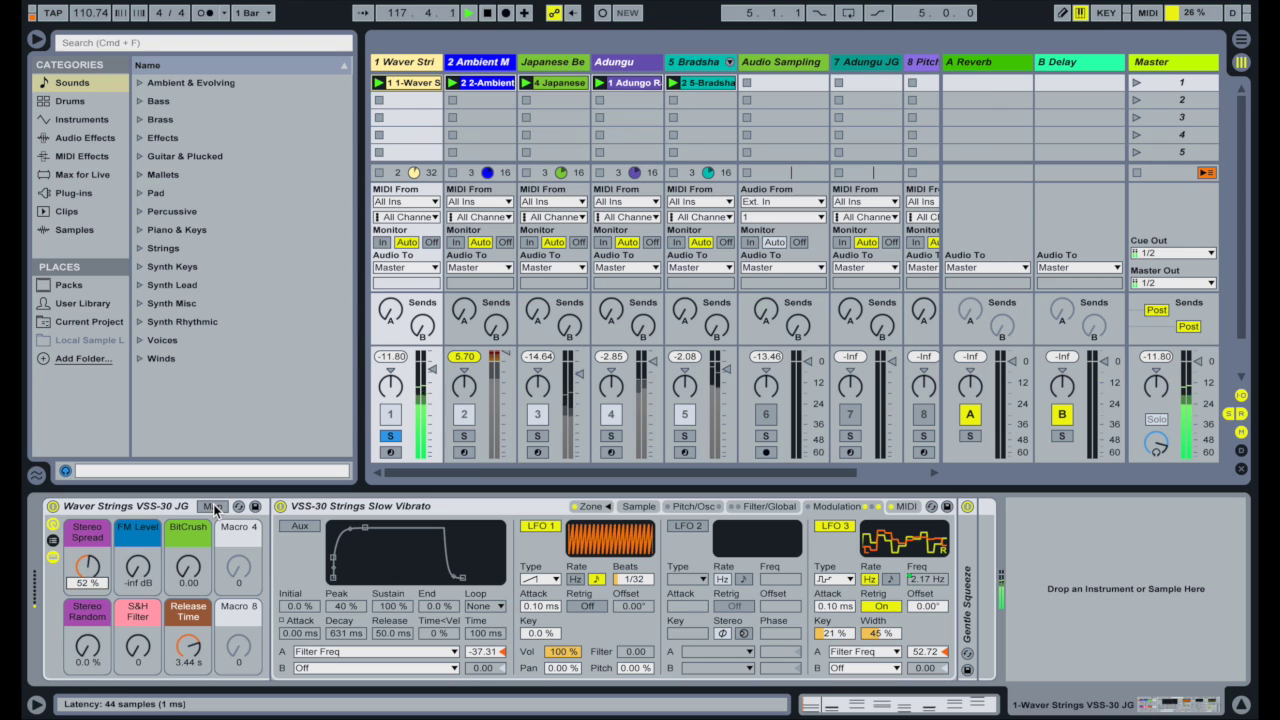
pyautogui.click(780, 506)
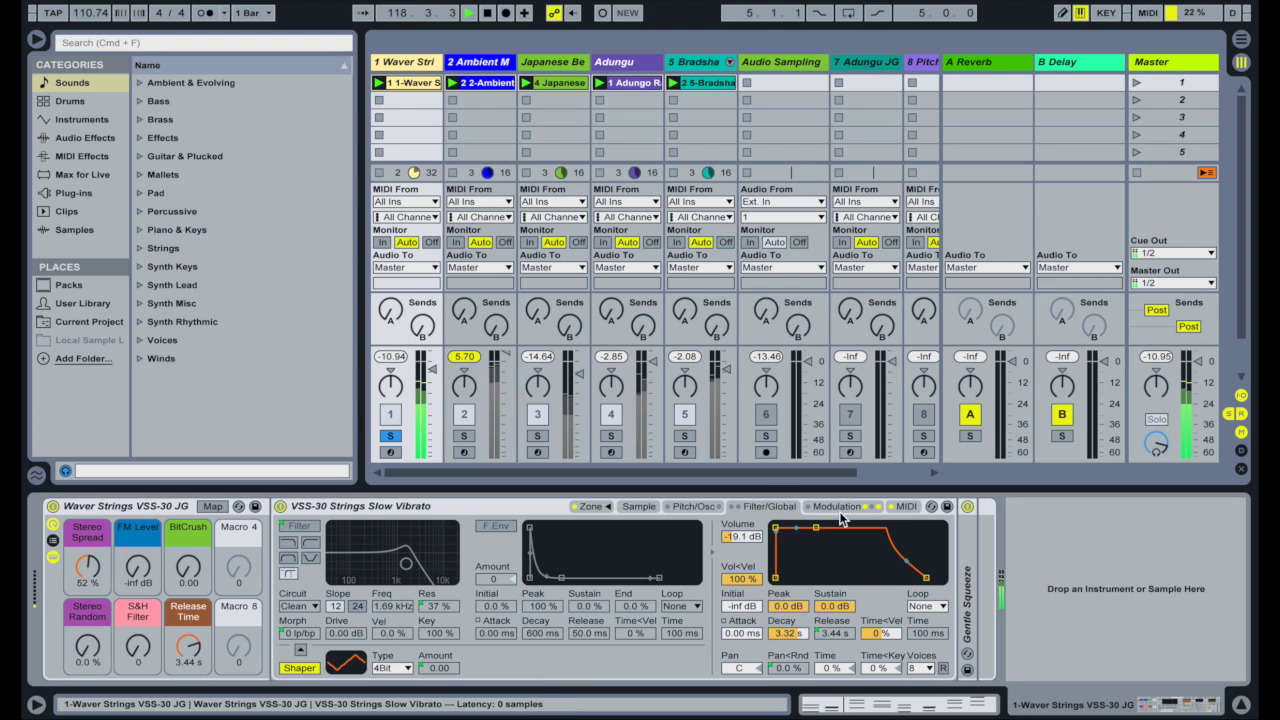
pyautogui.click(694, 507)
pyautogui.click(806, 628)
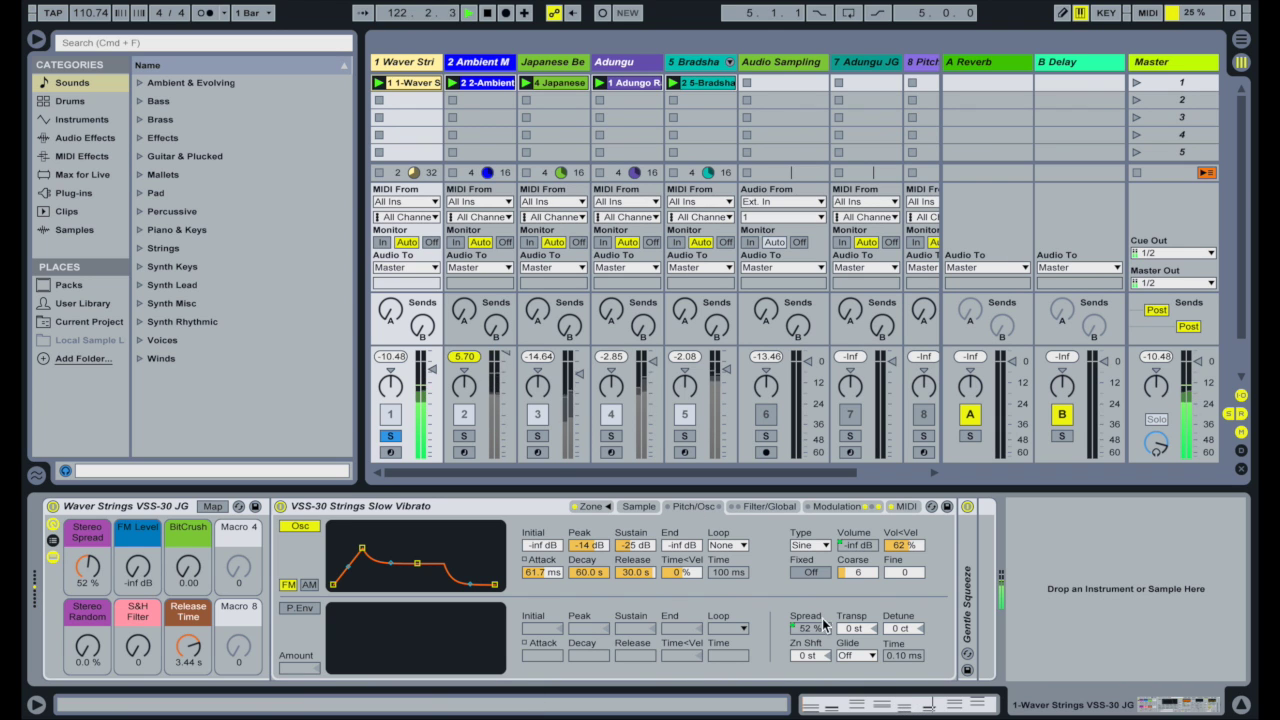
pyautogui.moveTo(90, 570)
pyautogui.mouseDown()
pyautogui.moveTo(90, 540)
pyautogui.moveTo(90, 568)
pyautogui.mouseUp()
# - Audition the Stereo Random macro at 59%, settle on 43%, and set the BitCrush macro to 95
pyautogui.moveTo(88, 645); pyautogui.dragTo(88, 615)
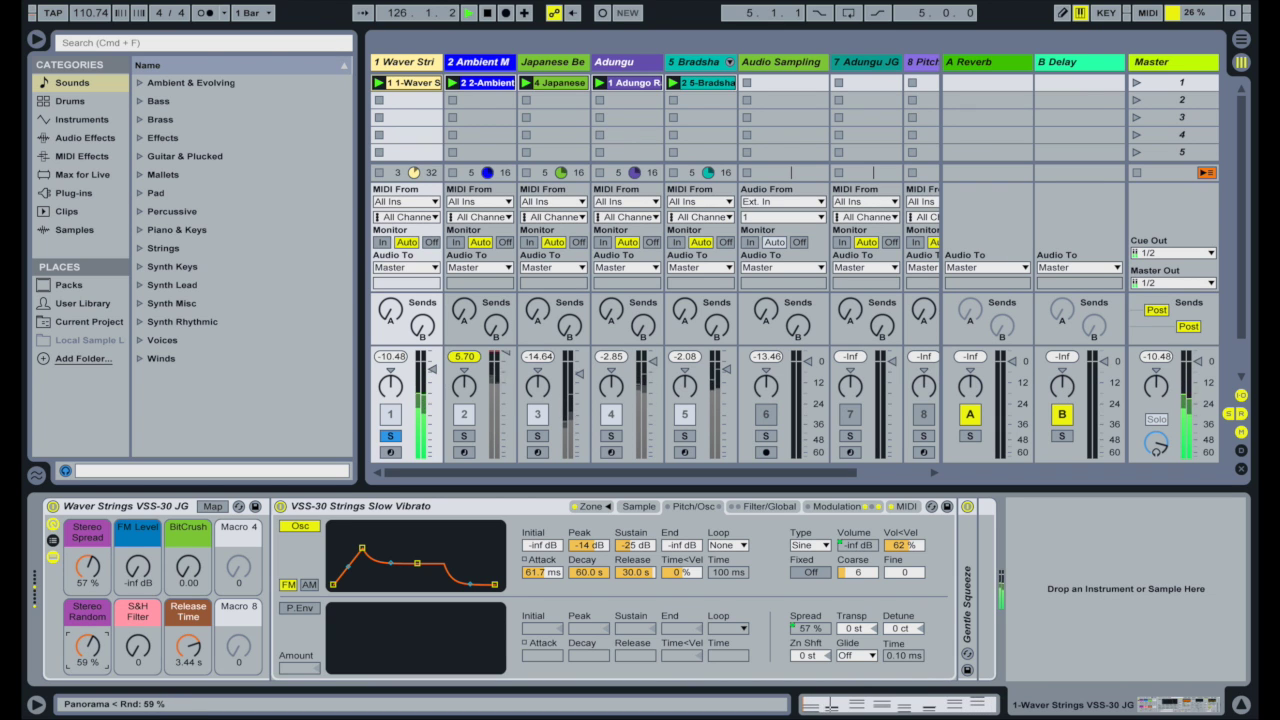
pyautogui.click(188, 566)
pyautogui.moveTo(188, 566); pyautogui.dragTo(188, 530)
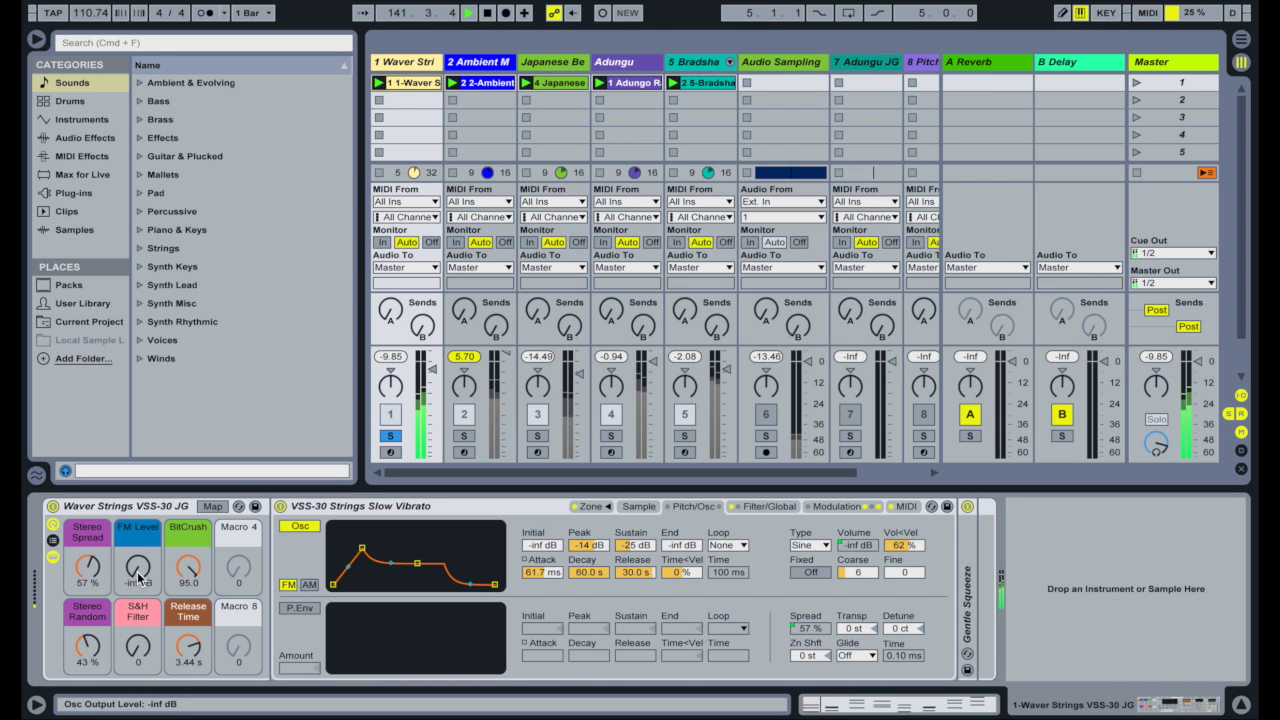
# - Audition the FM Level macro at -49, -13 and -6.3 dB, review the rack's macro mappings, and settle on -12 dB
pyautogui.moveTo(140, 580); pyautogui.dragTo(140, 572)
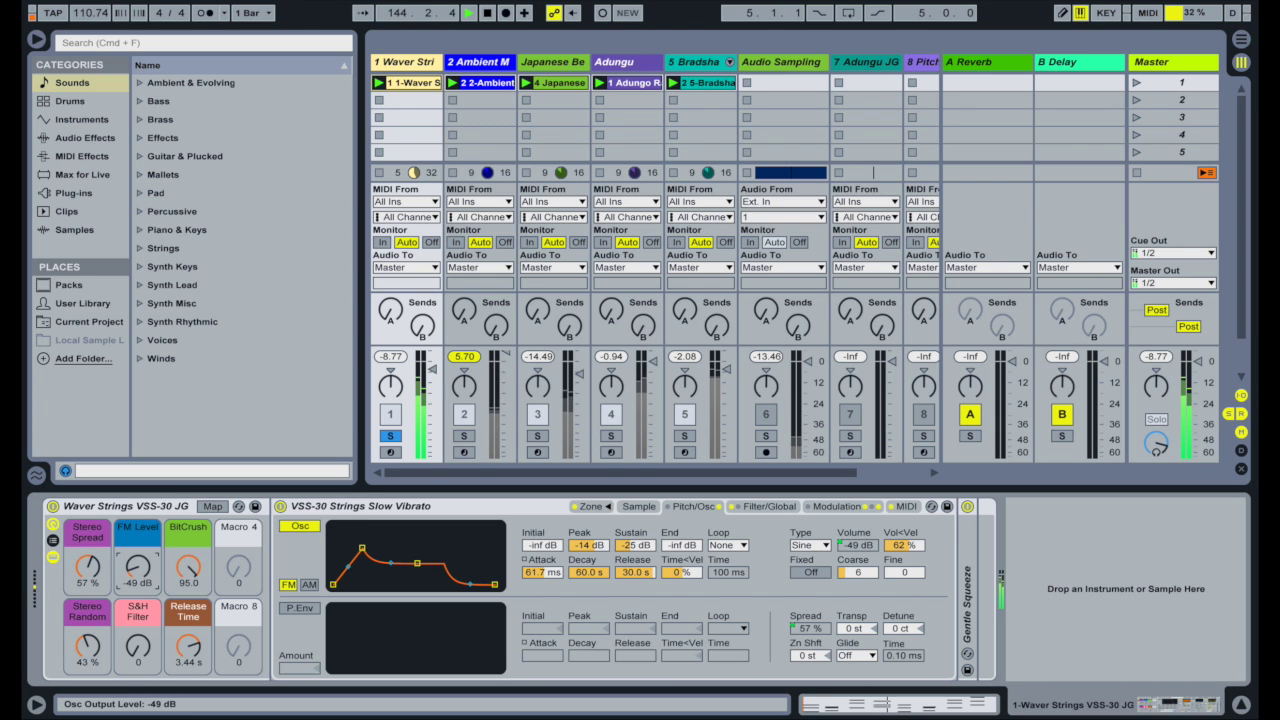
pyautogui.moveTo(140, 572)
pyautogui.mouseDown()
pyautogui.moveTo(140, 590)
pyautogui.moveTo(140, 572)
pyautogui.mouseUp()
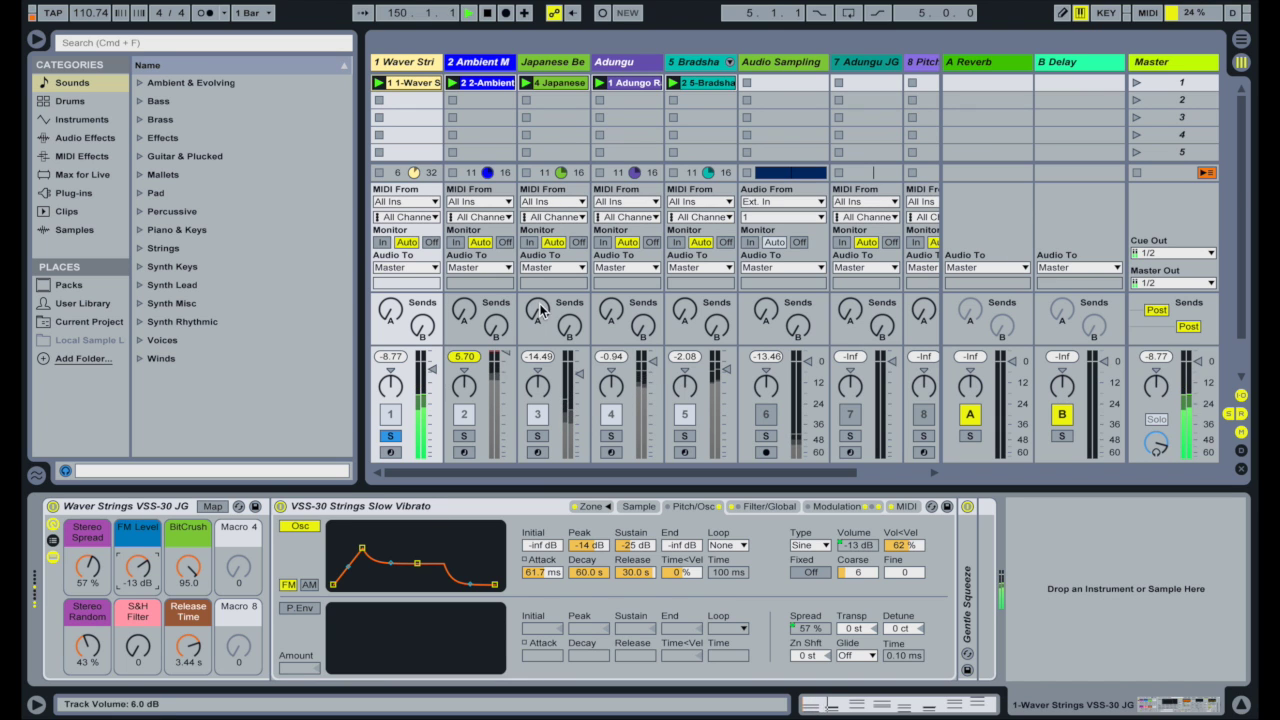
pyautogui.moveTo(138, 565); pyautogui.dragTo(138, 552)
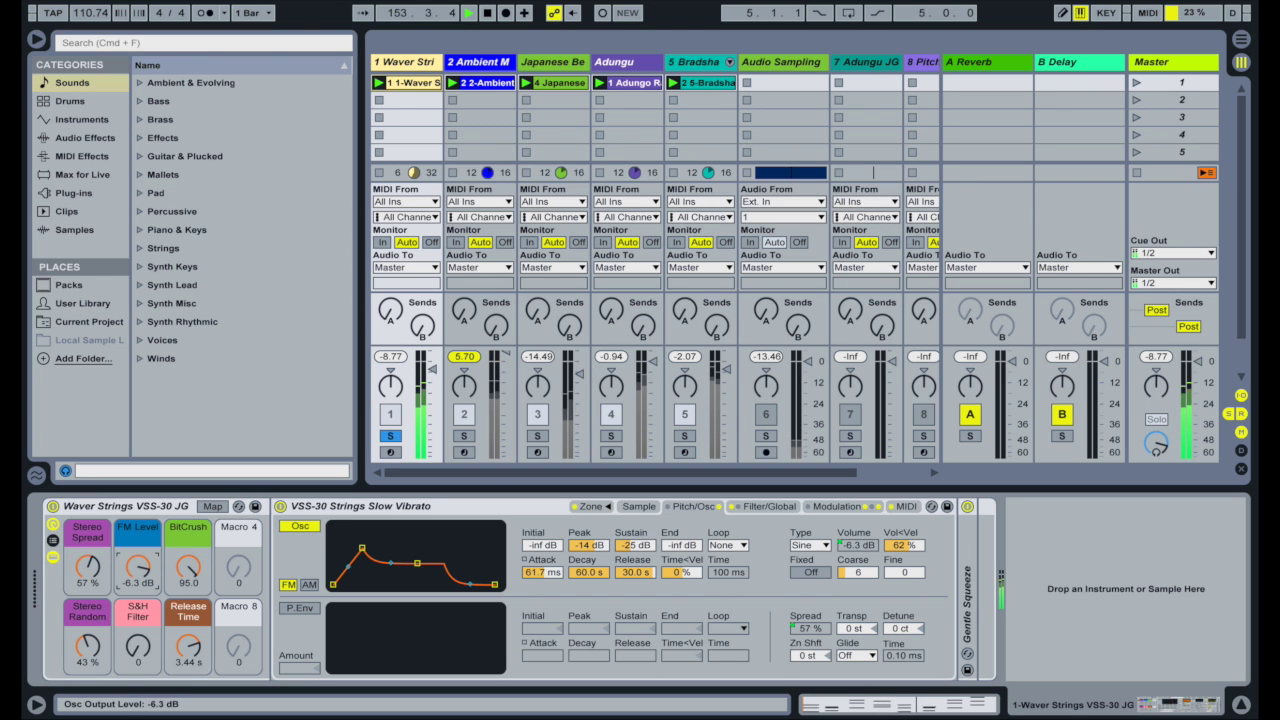
pyautogui.click(212, 506)
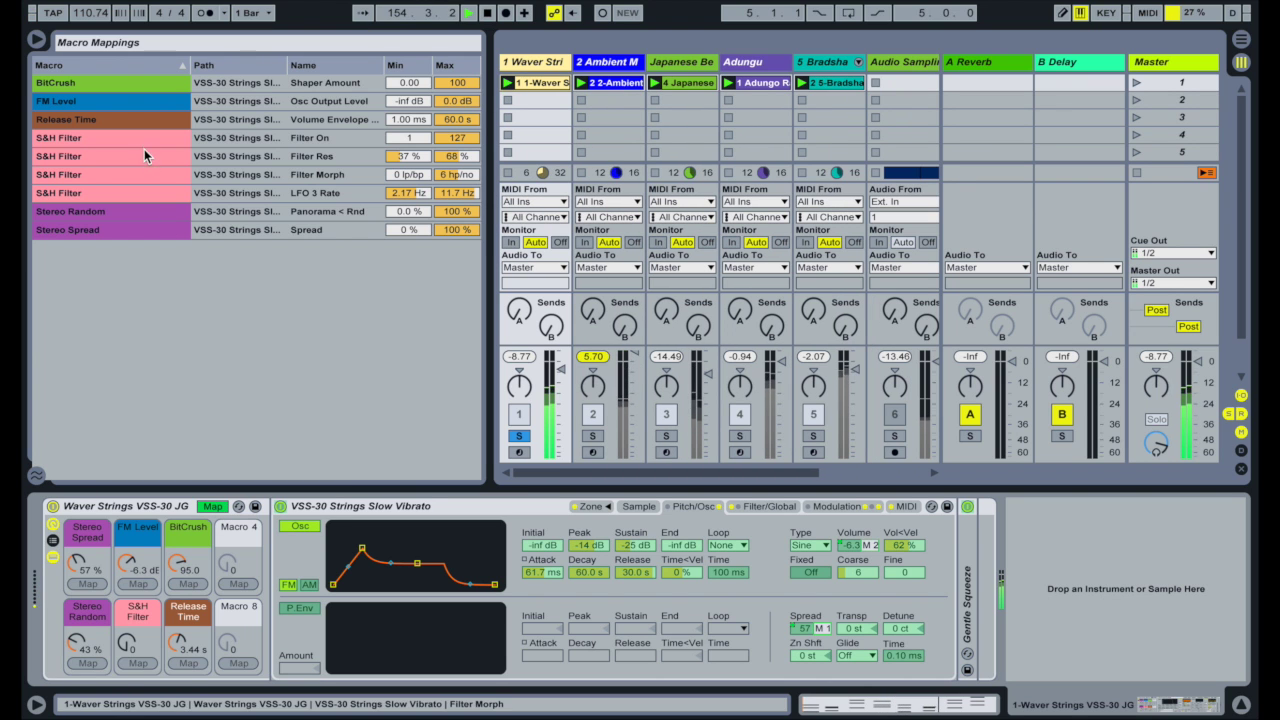
pyautogui.click(212, 506)
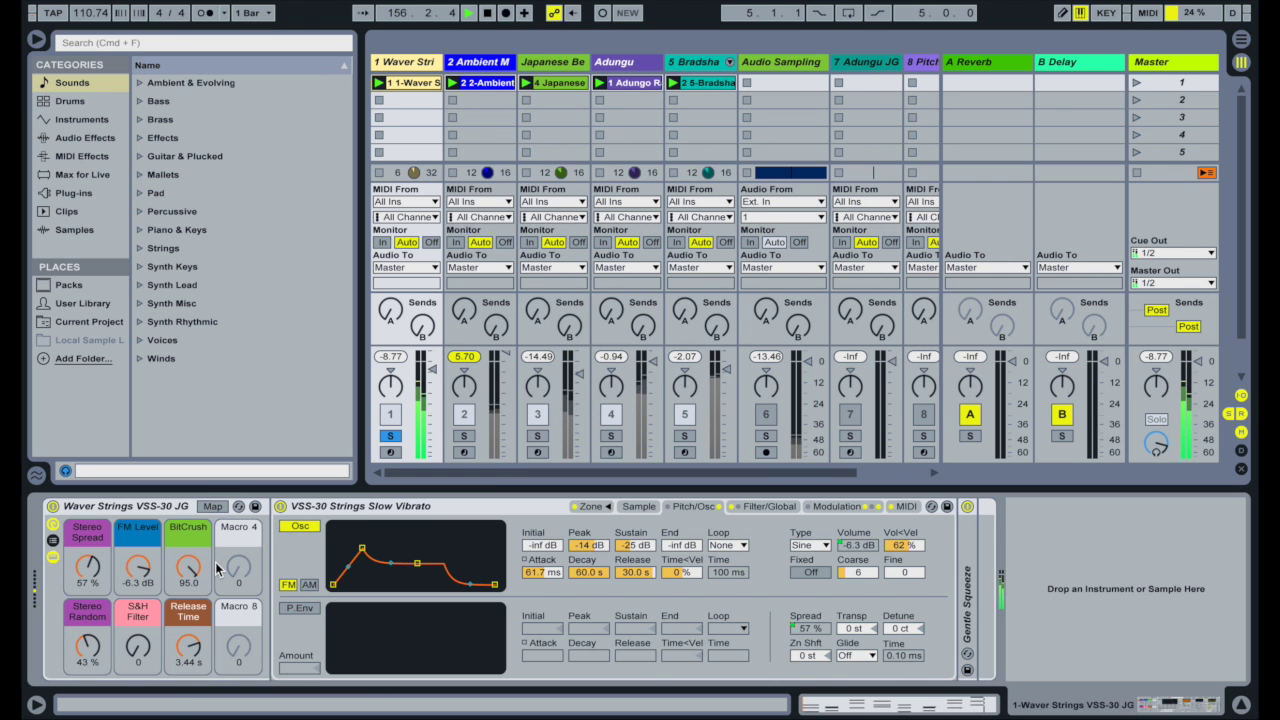
pyautogui.moveTo(139, 567); pyautogui.dragTo(139, 590)
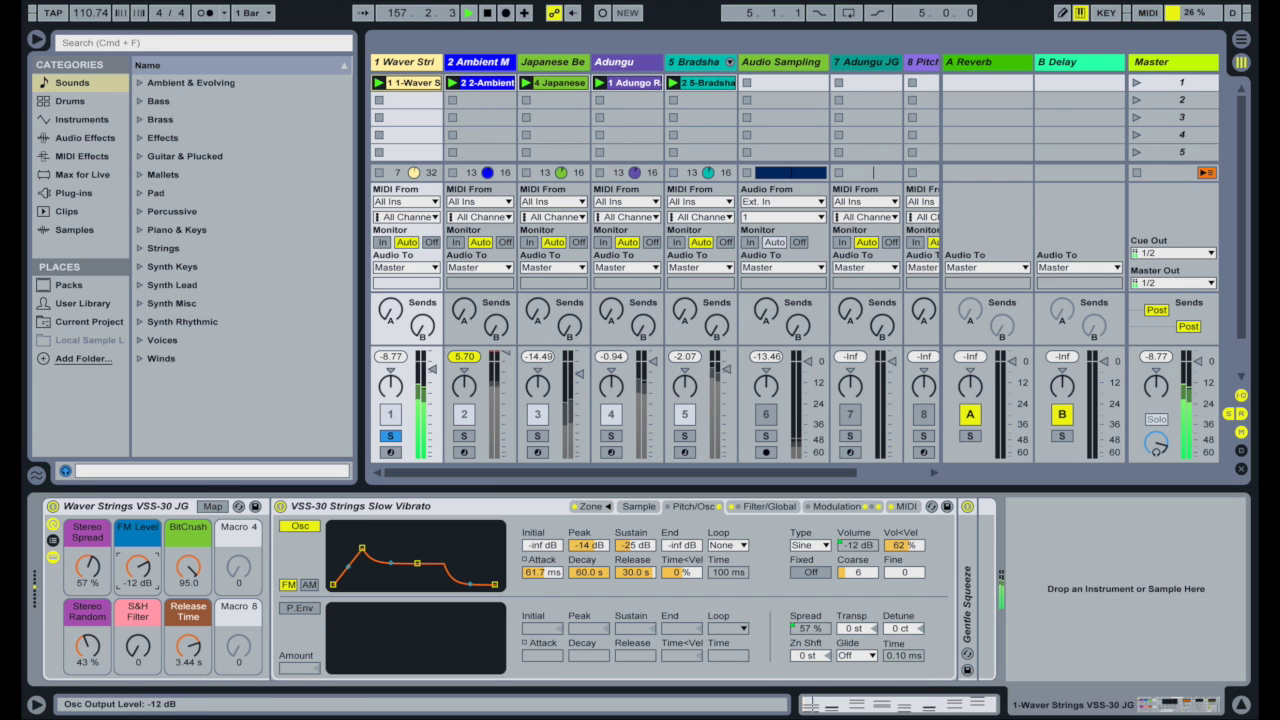
# - Show the Sampler's sample, filter and LFO modulation settings that relate to the S&H Filter macro
pyautogui.click(146, 630)
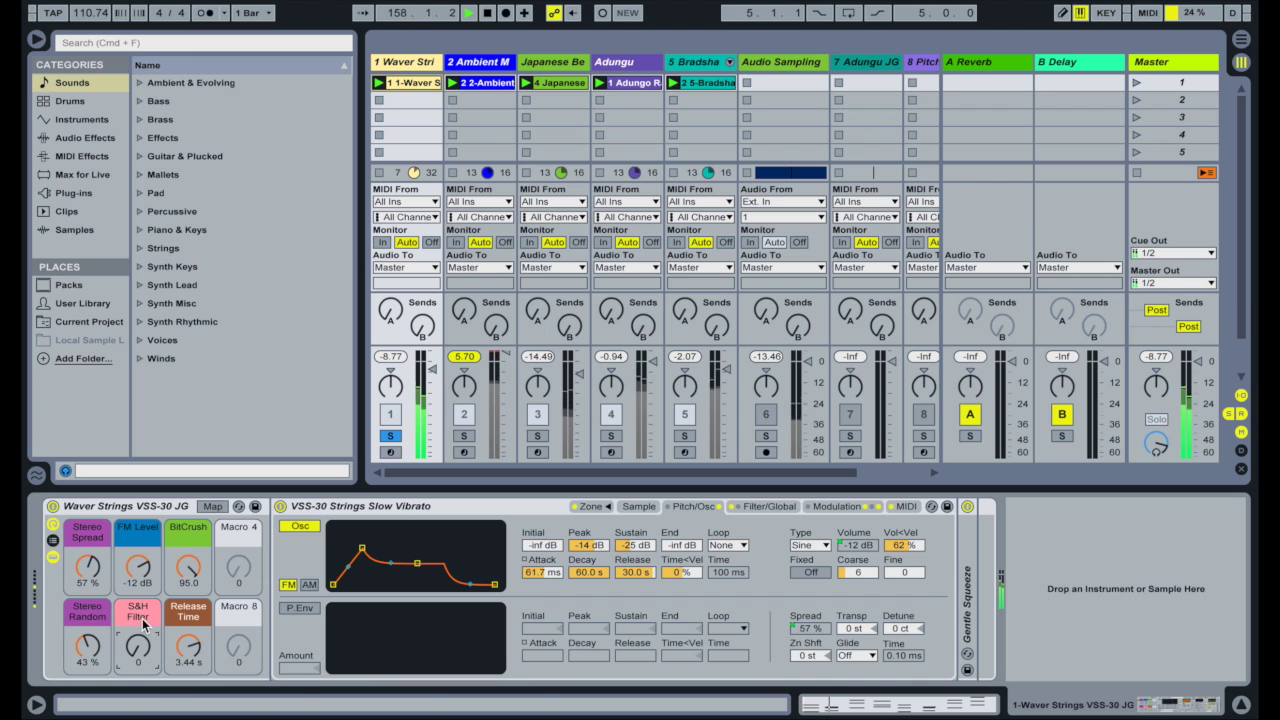
pyautogui.click(645, 506)
pyautogui.click(765, 506)
pyautogui.click(836, 506)
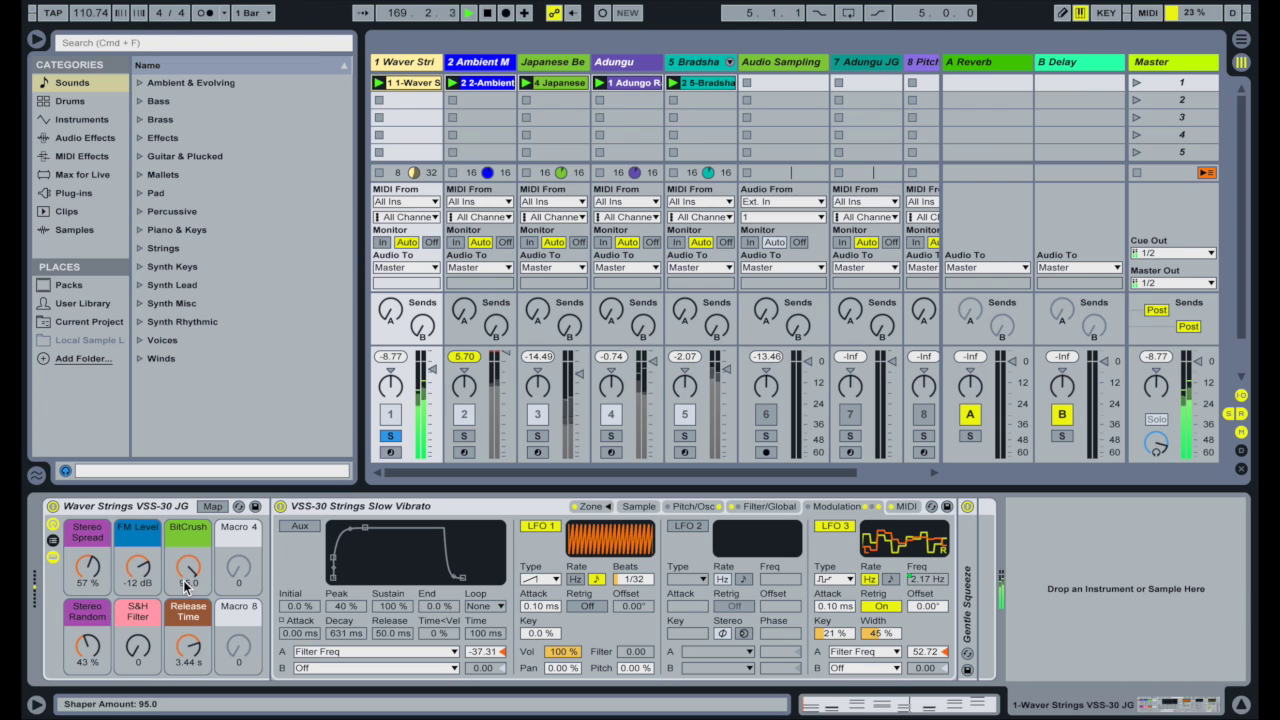
# - Raise the S&H Filter macro to 44, check the Sampler's morphing filter, and settle on 47
pyautogui.moveTo(139, 648); pyautogui.dragTo(139, 604)
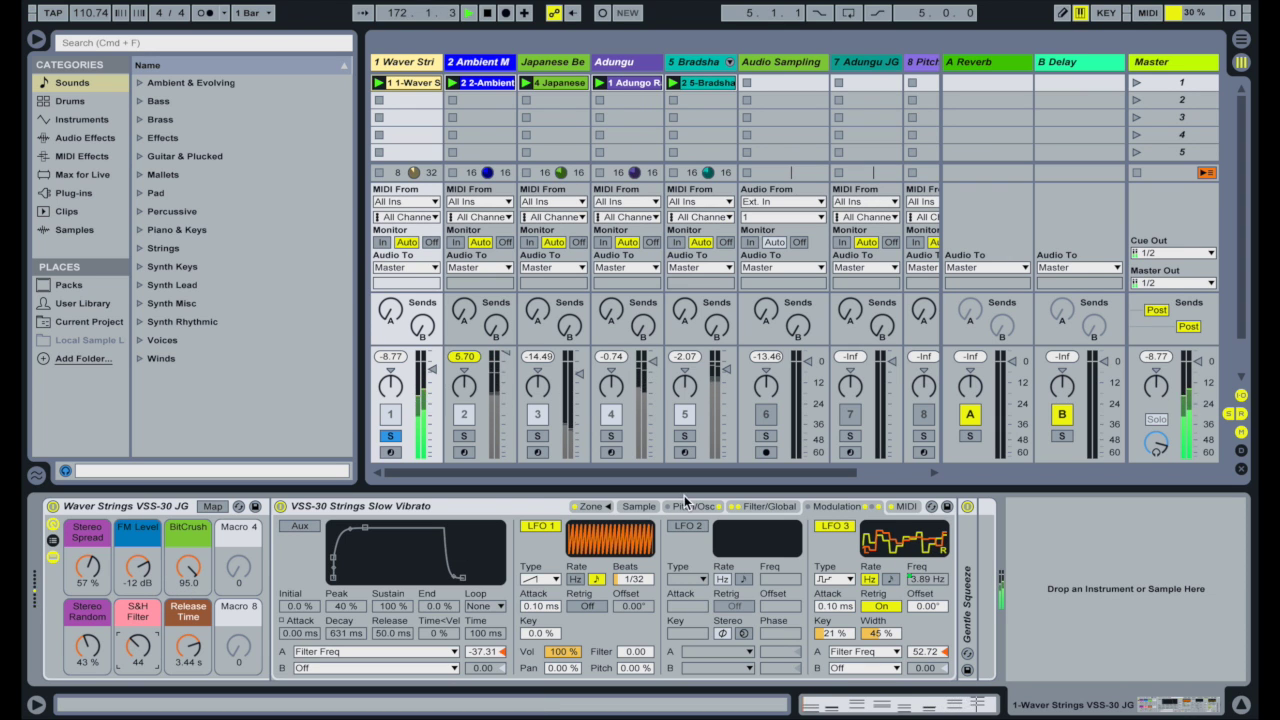
pyautogui.click(762, 506)
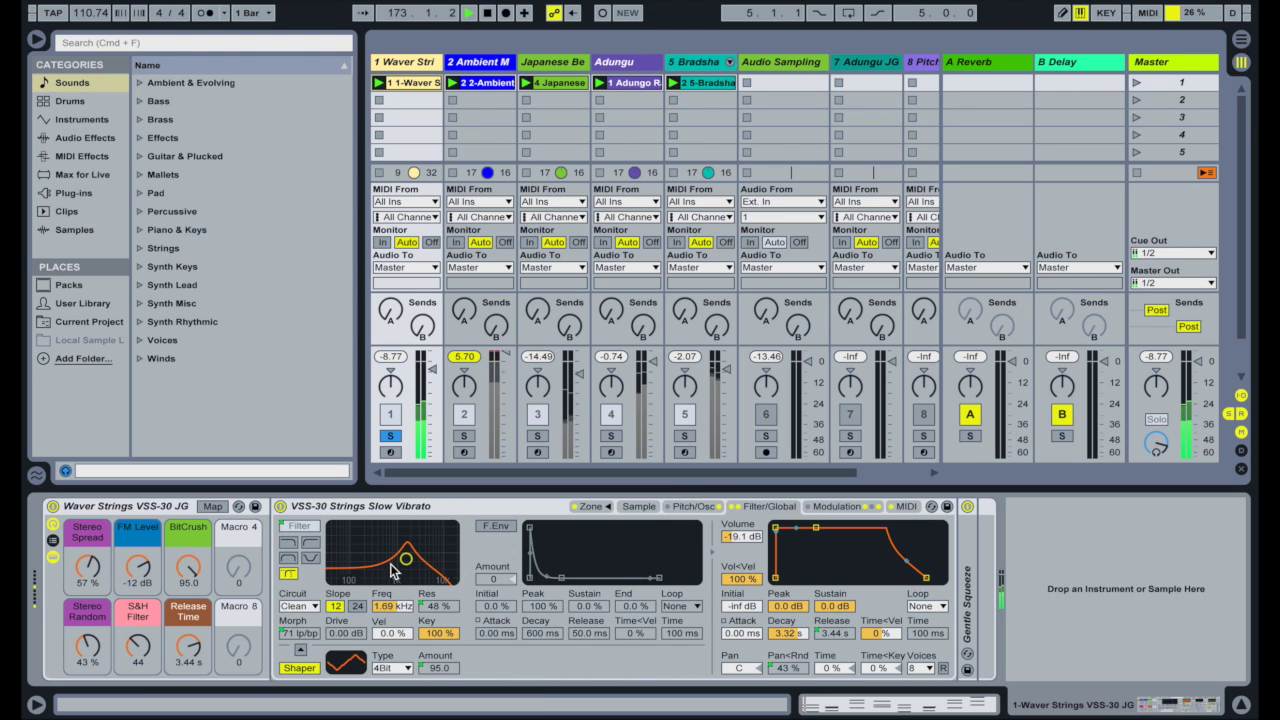
pyautogui.moveTo(145, 665); pyautogui.dragTo(145, 597)
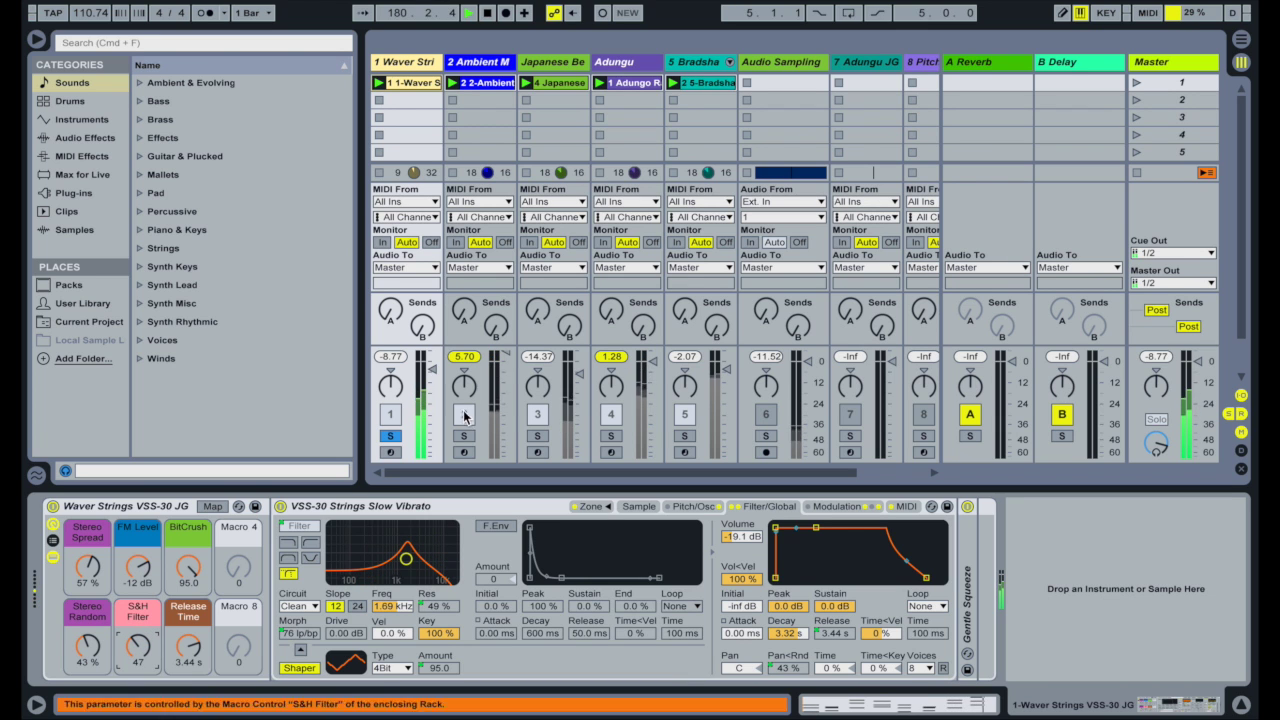
# - Restart playback with the Waver Strings solo turned off, and pan Japanese Bell to the left and Adungu to 20R
pyautogui.scroll(-3, 510, 354)
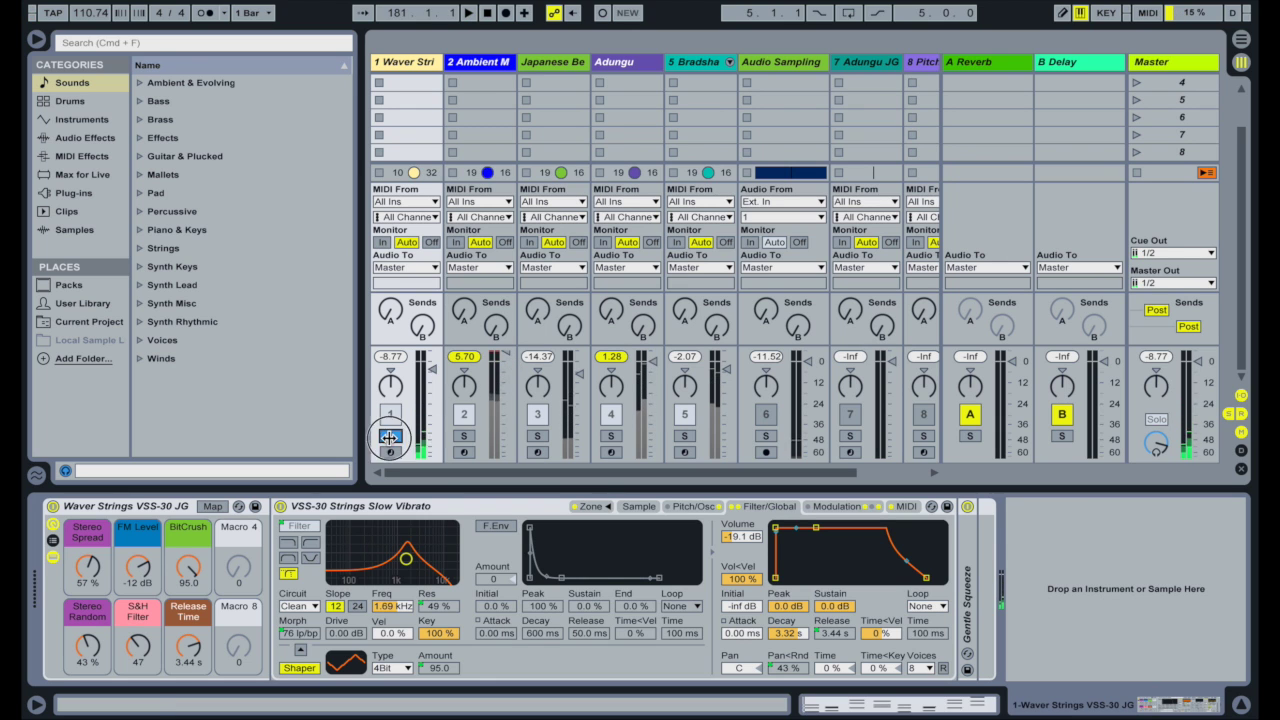
pyautogui.press('space')
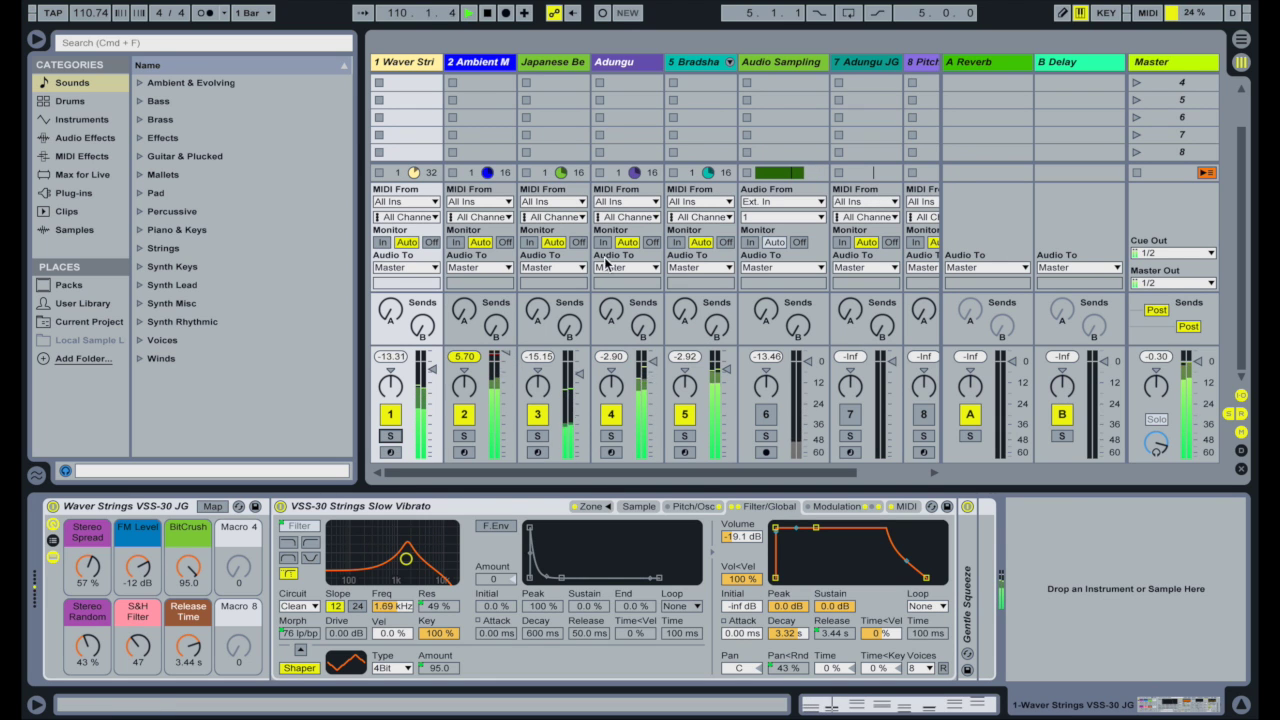
pyautogui.click(551, 65)
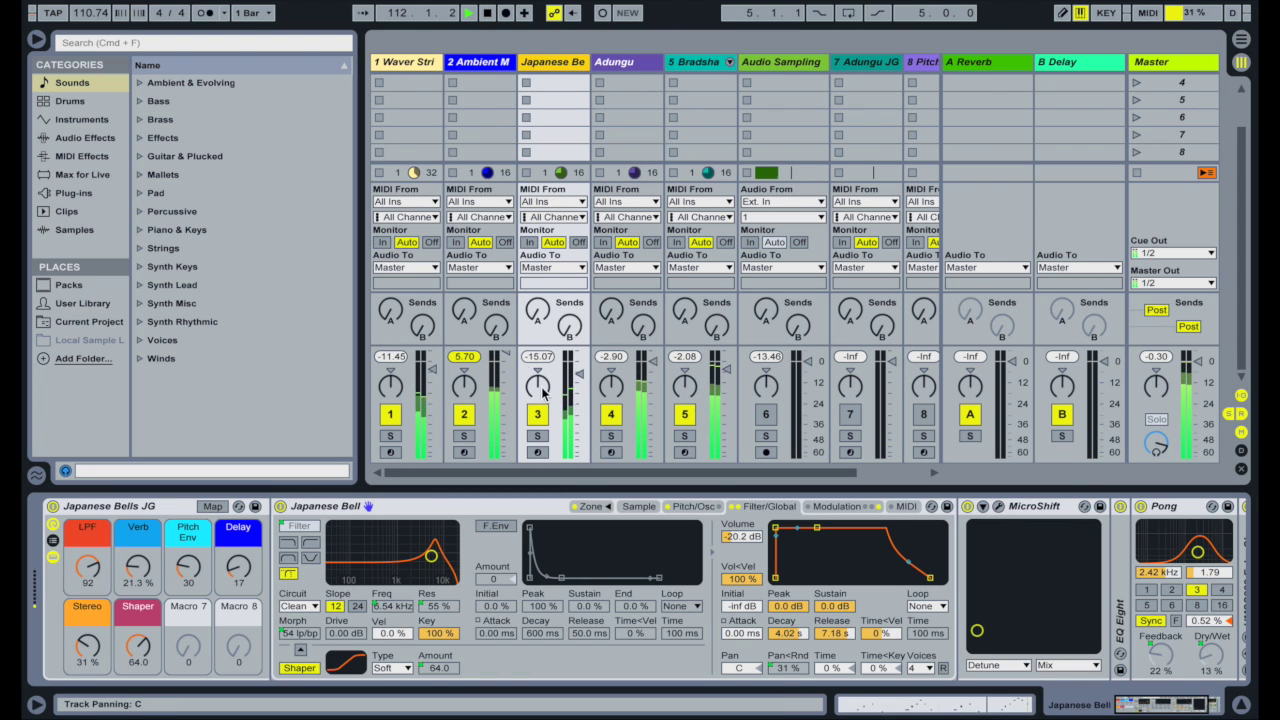
pyautogui.moveTo(612, 386); pyautogui.dragTo(614, 388)
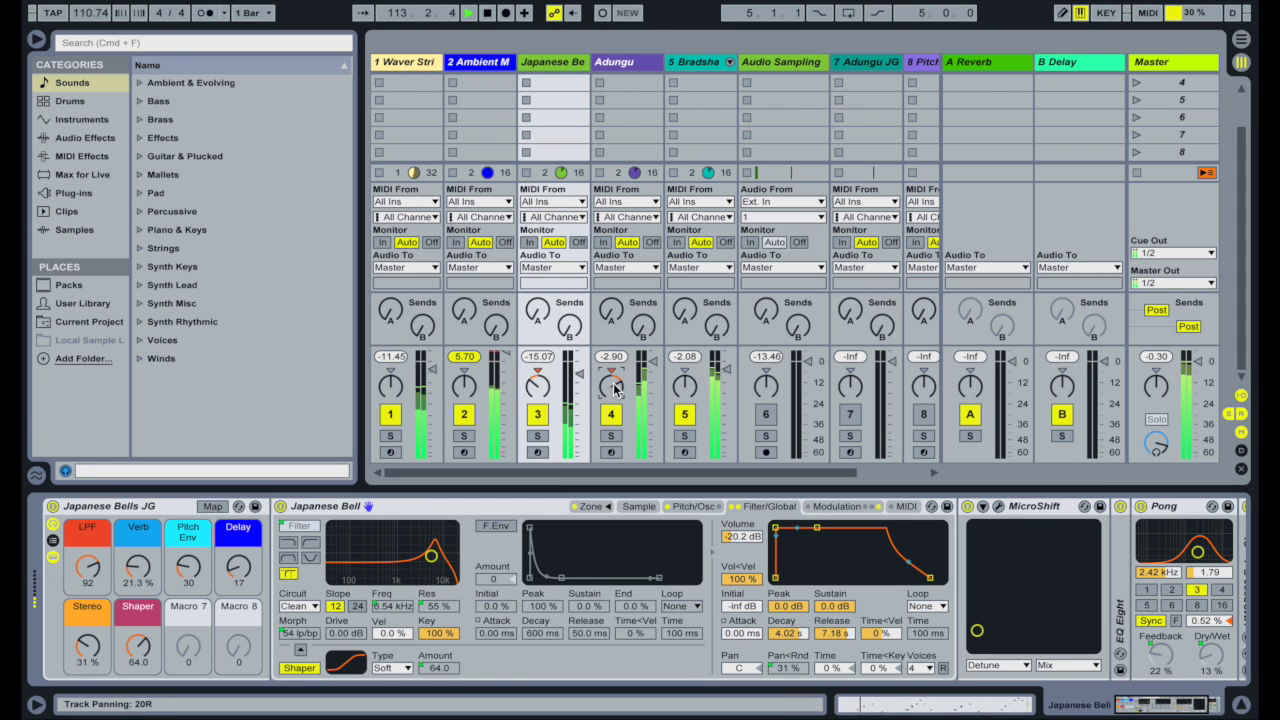
# - Open the Adungu rack and set its Bell macro to 80% and its Reso Mod macro to 3
pyautogui.click(618, 62)
pyautogui.click(138, 645)
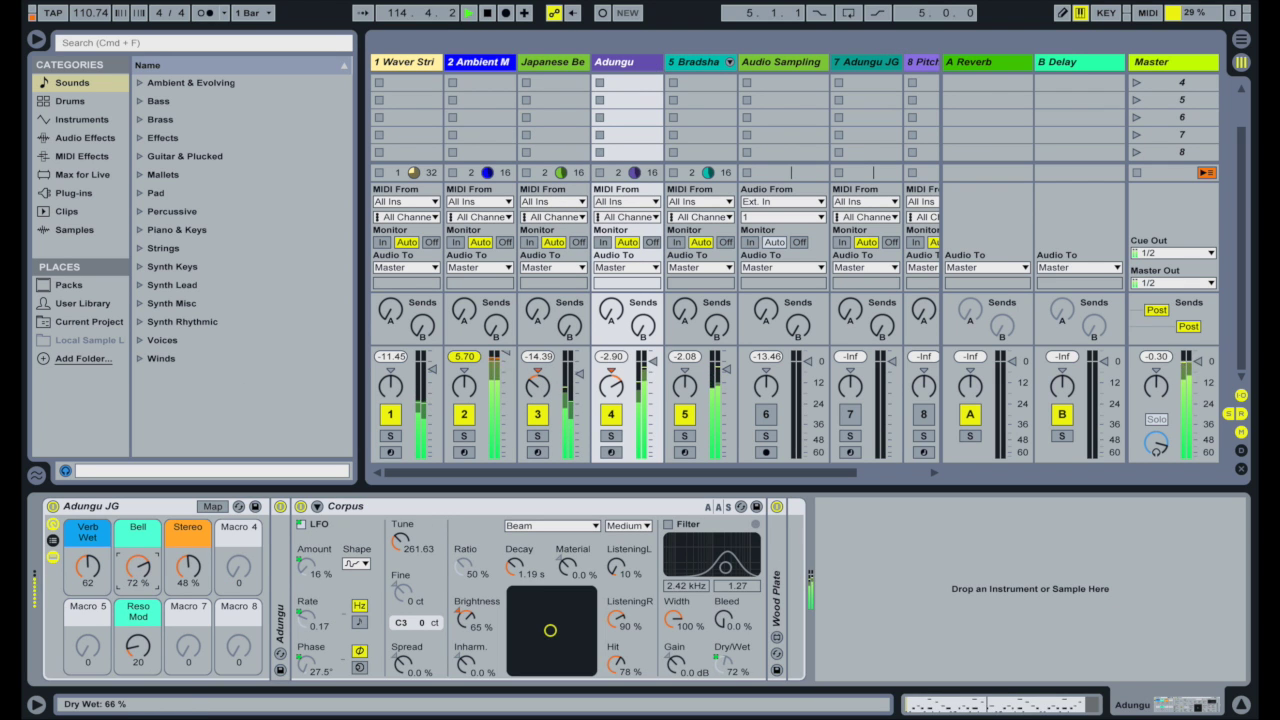
pyautogui.moveTo(138, 645); pyautogui.dragTo(138, 665)
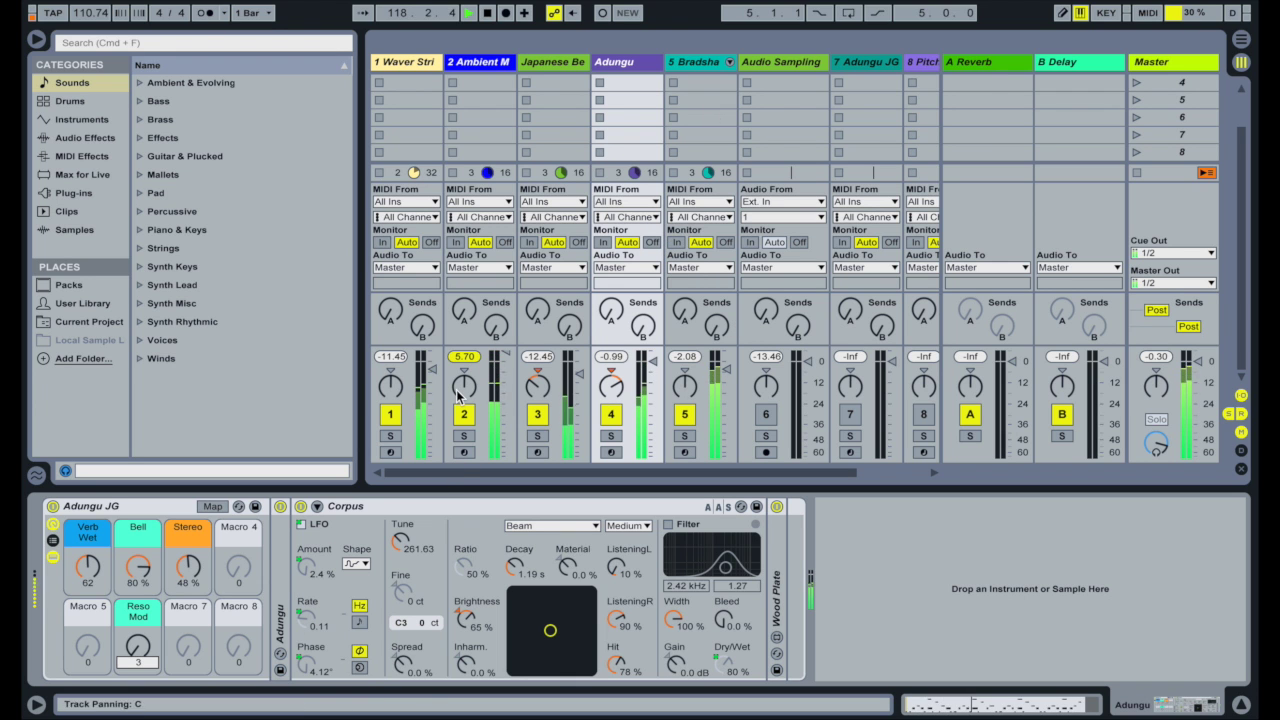
# - Open the Ambient Marimba rack and show its Sampler's filter, pitch and oscillator, and sample settings
pyautogui.click(493, 79)
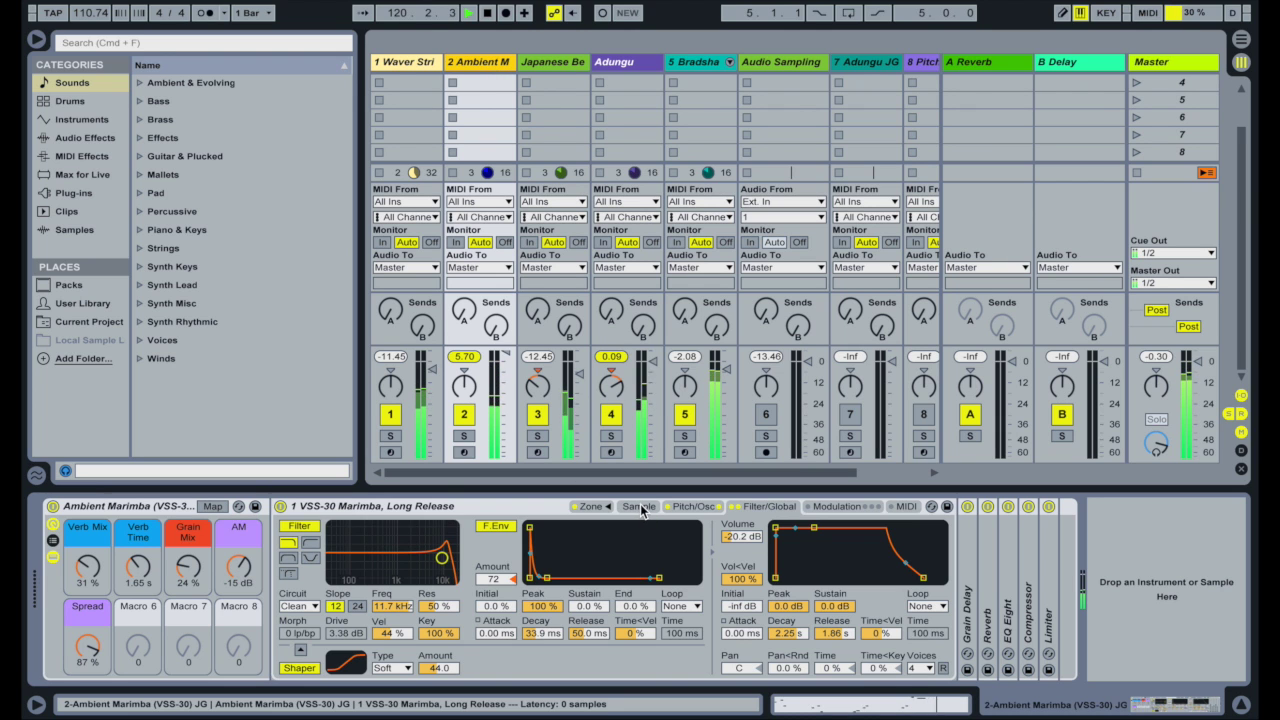
pyautogui.click(695, 507)
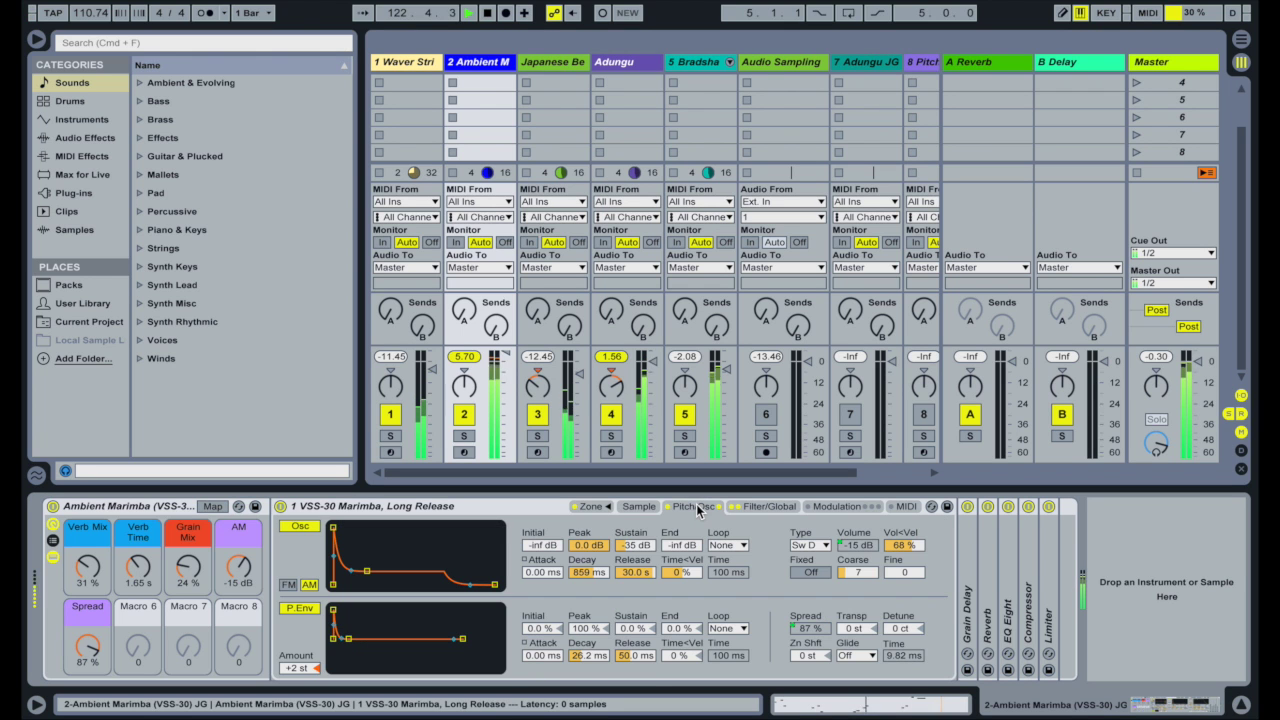
pyautogui.click(639, 507)
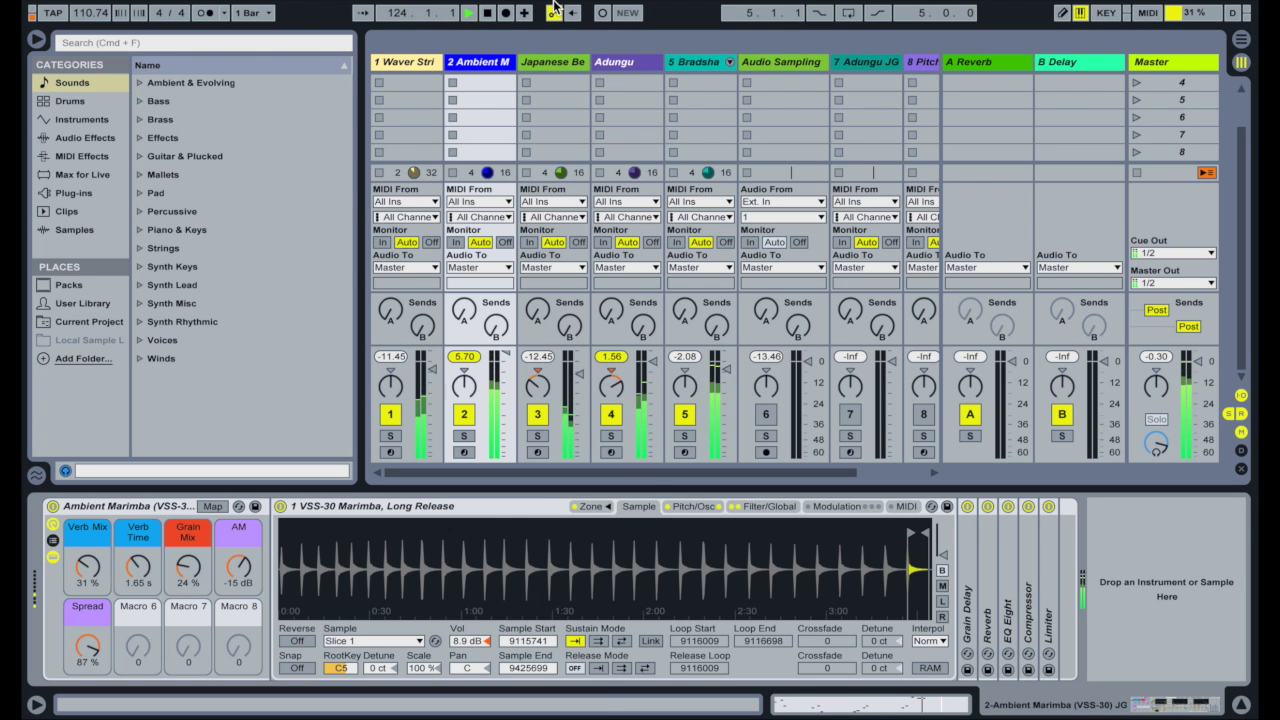